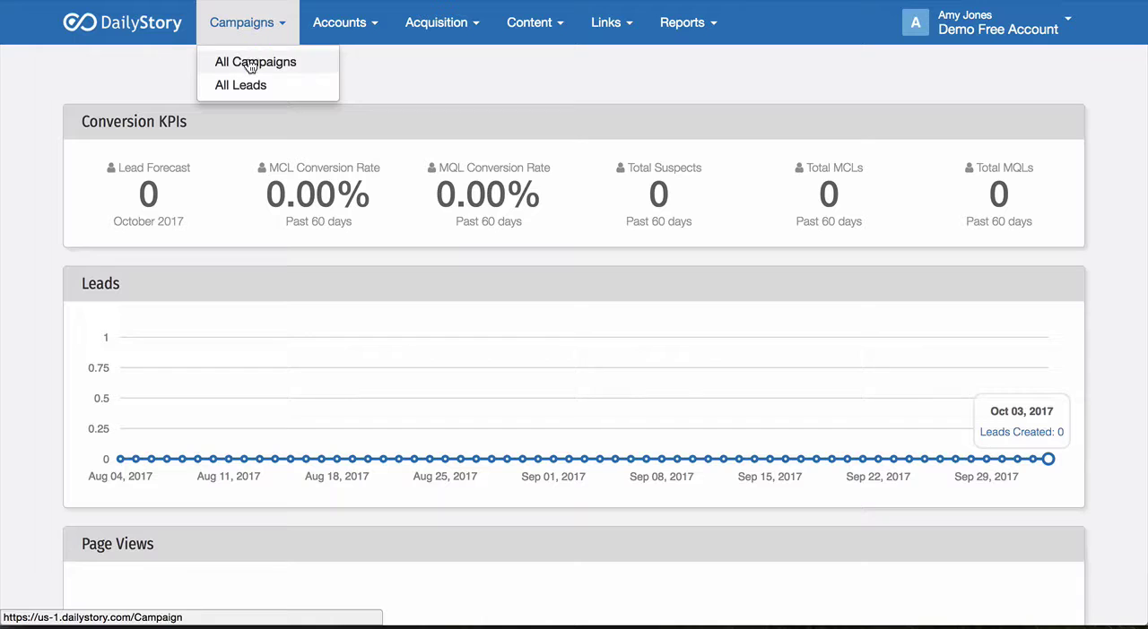
Step: Go to the account's web forms and start creating a new web form
click(248, 61)
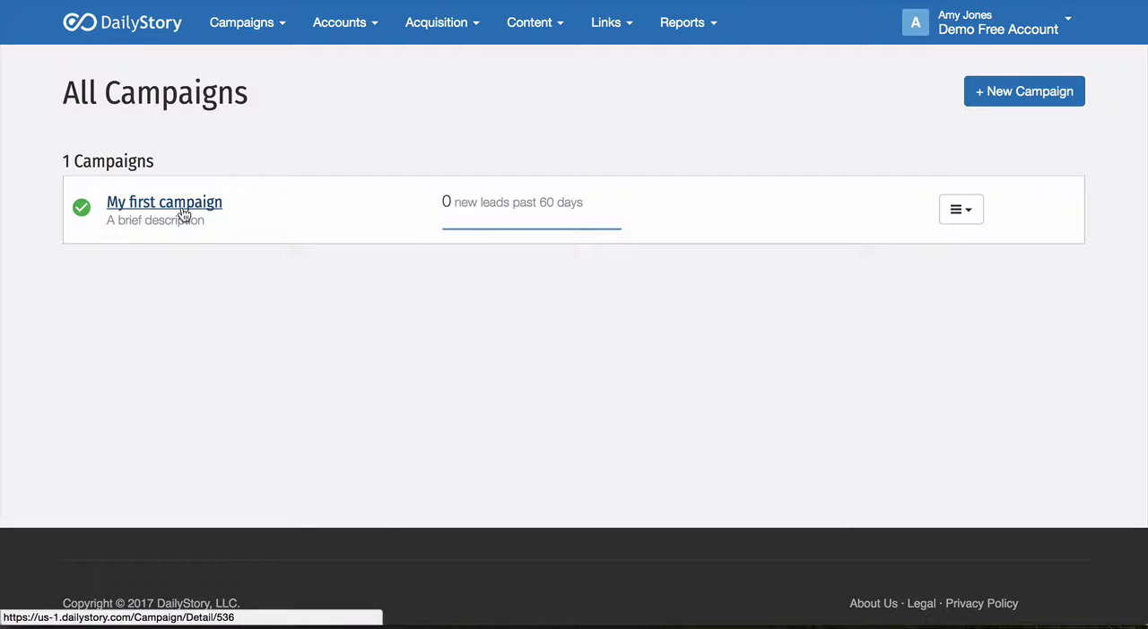
click(439, 23)
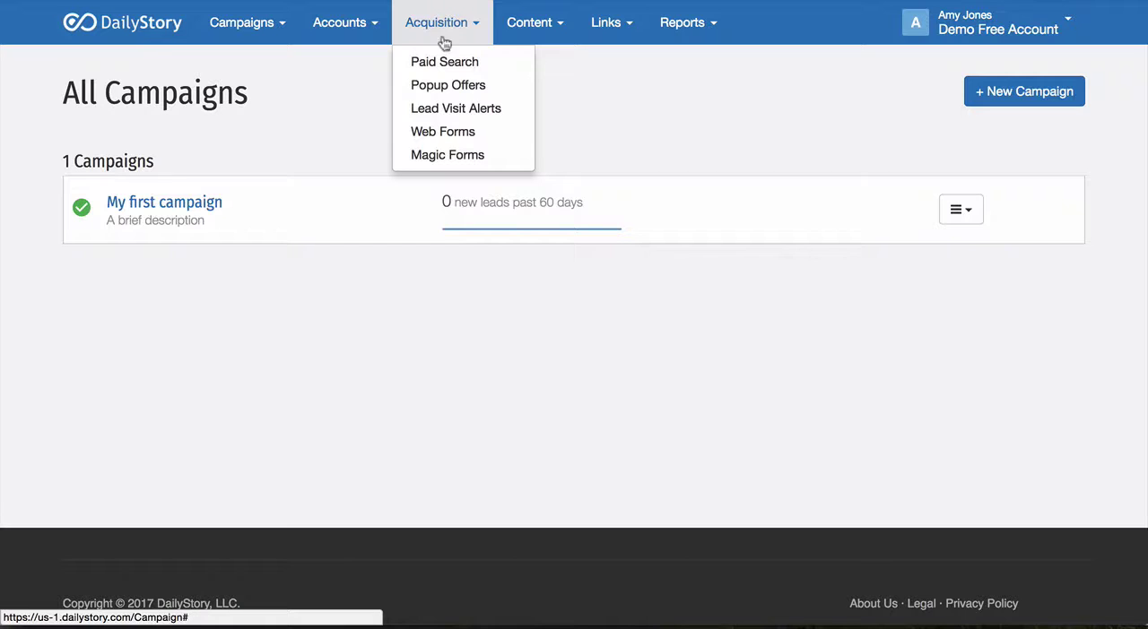
click(443, 135)
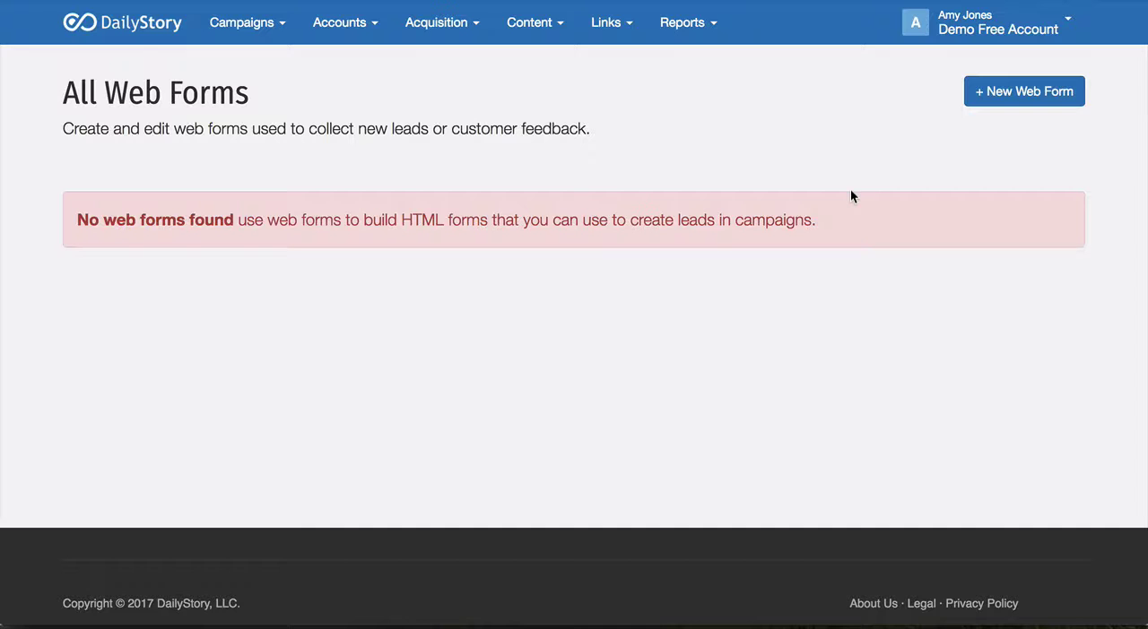
click(1002, 92)
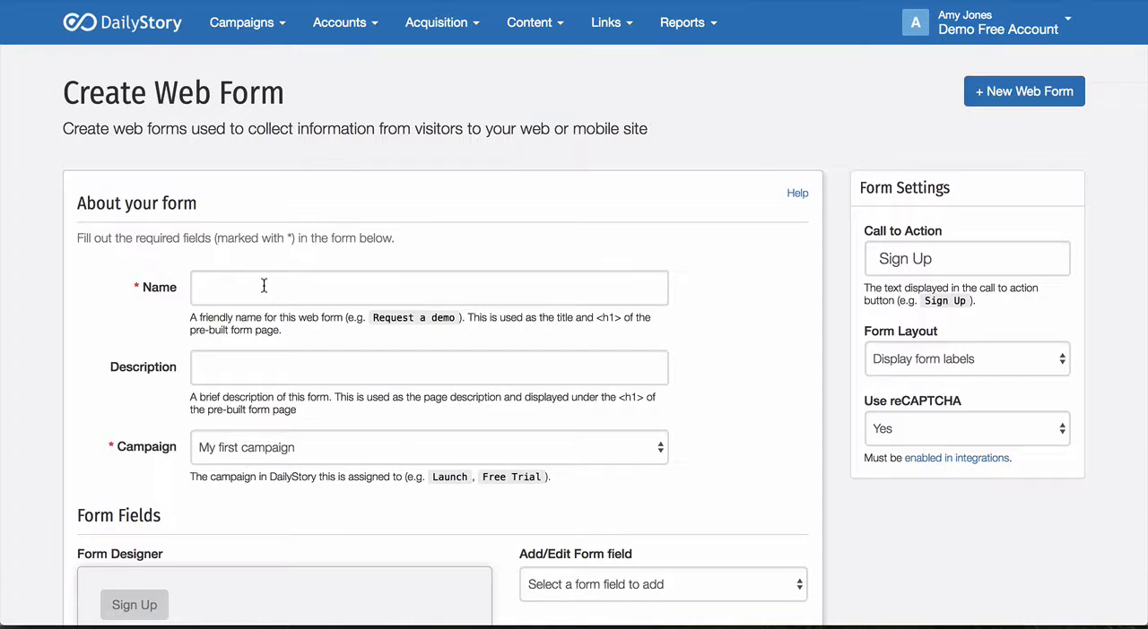
Step: Name the form "Contact Us", describe it as "Contact Us Demo" and assign it to "My first campaign"
click(263, 286)
text(Contact Us)
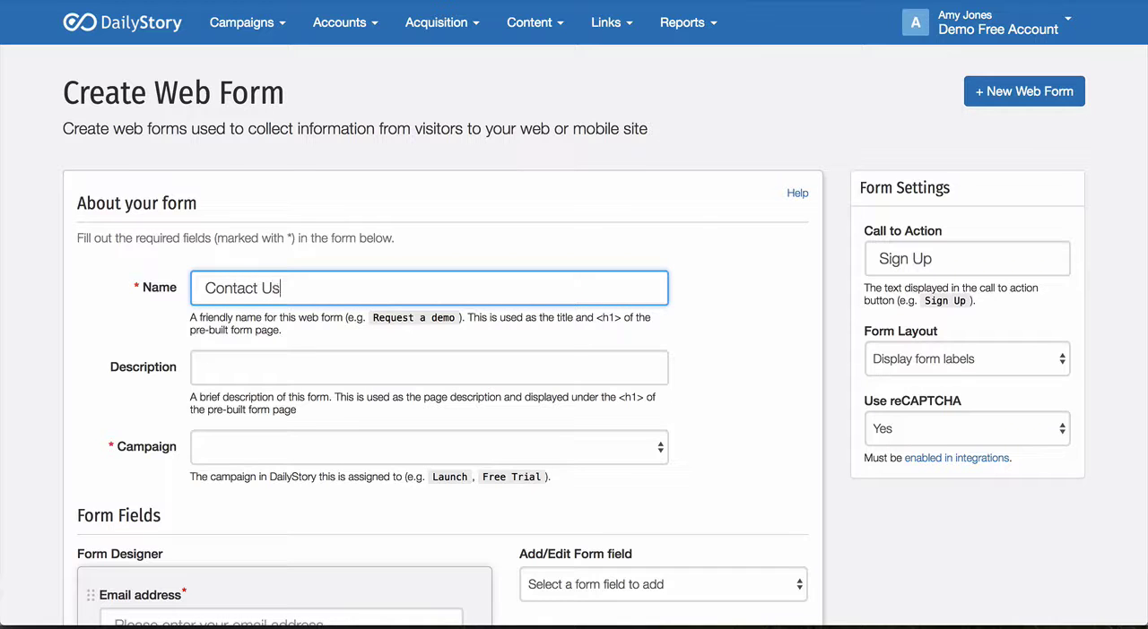
click(272, 361)
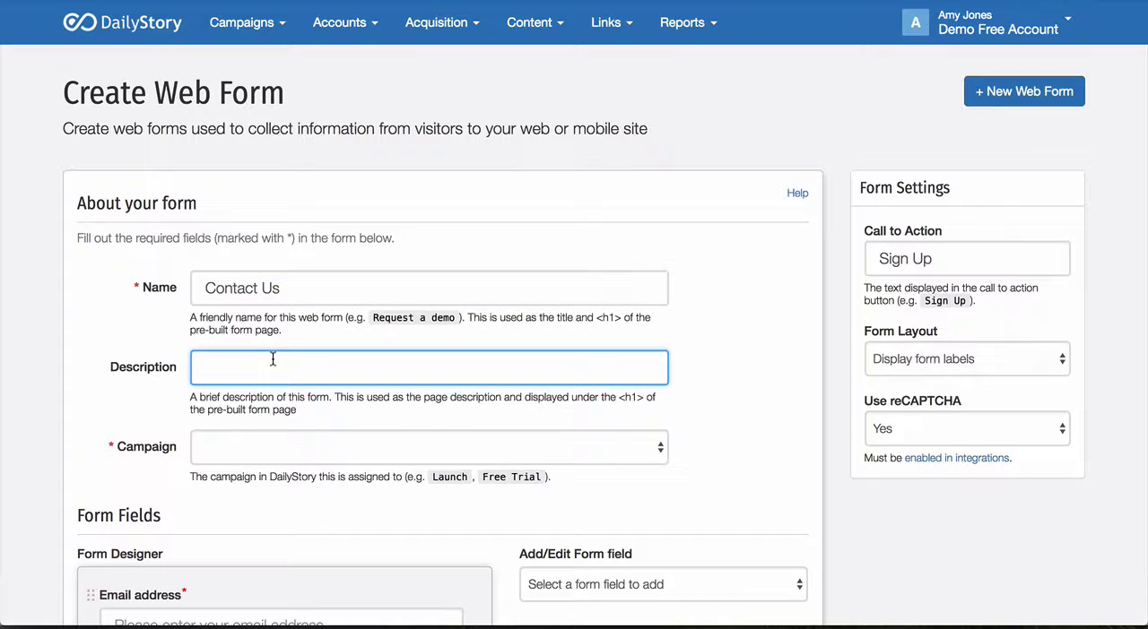
text(Contact Us Demo)
click(363, 446)
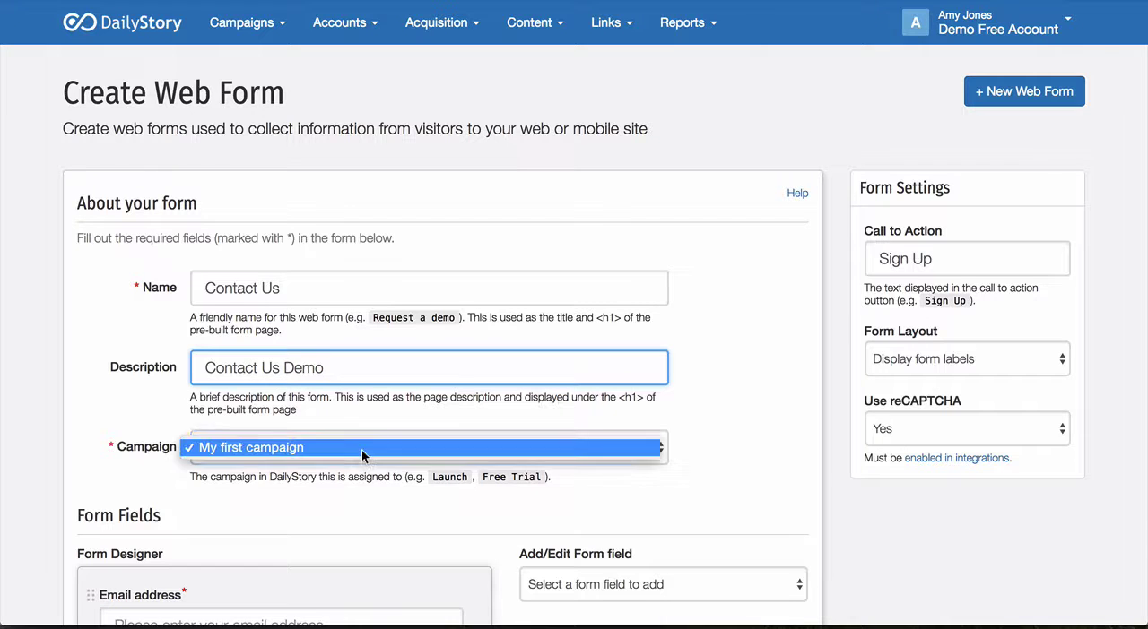
click(361, 451)
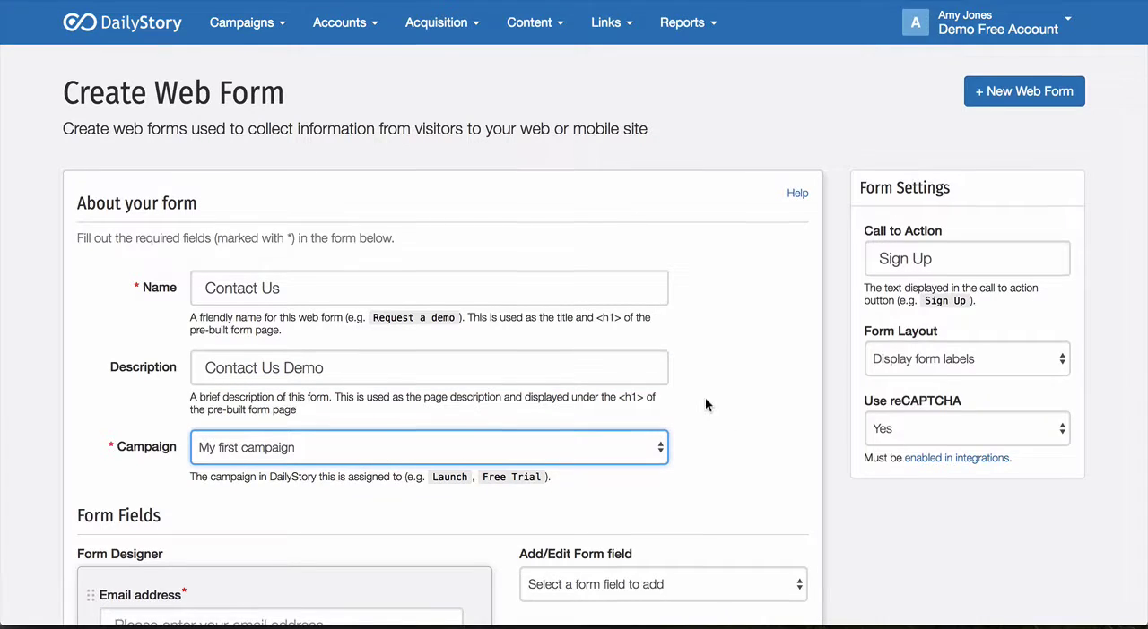
Step: Choose Textbox as the type of a new field for the form
scroll(705, 405, down, 2)
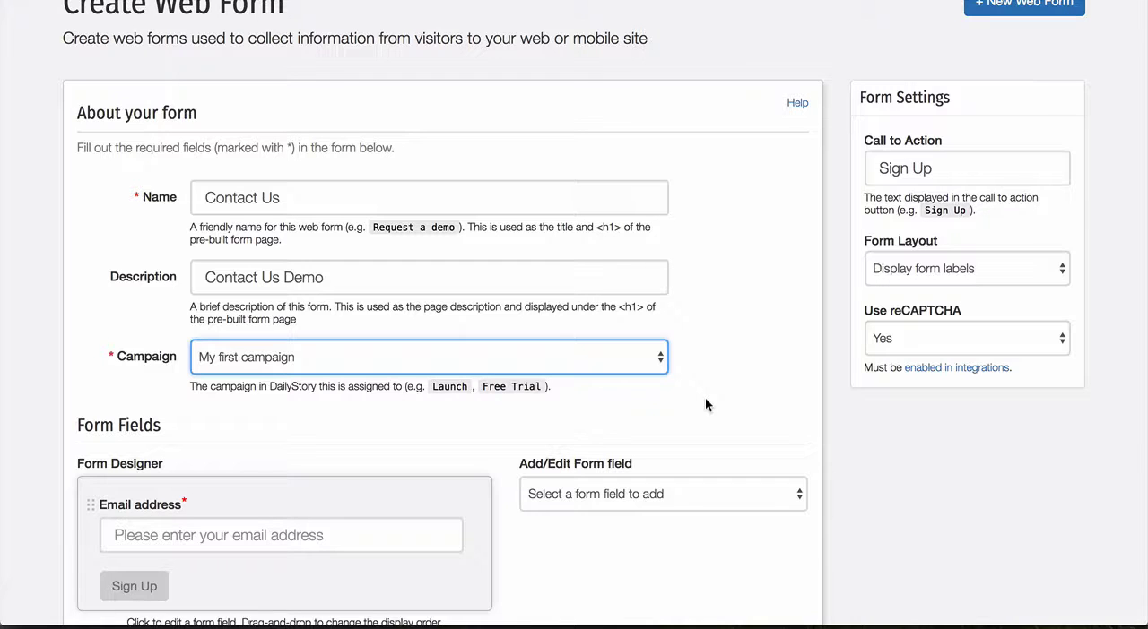
scroll(671, 359, down, 5)
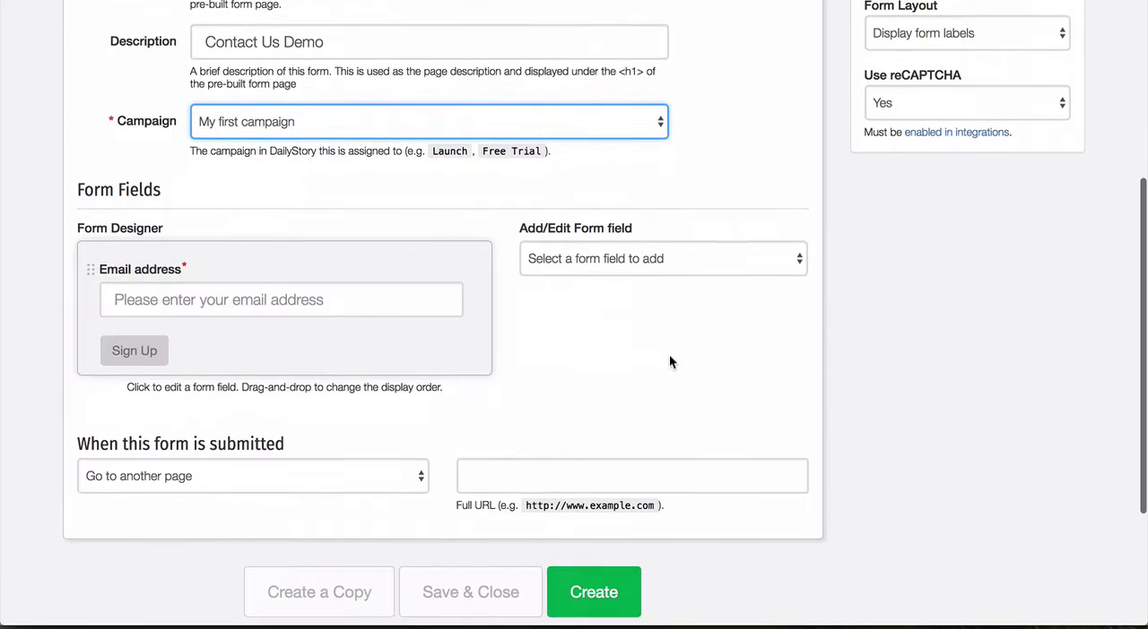
scroll(608, 233, up, 2)
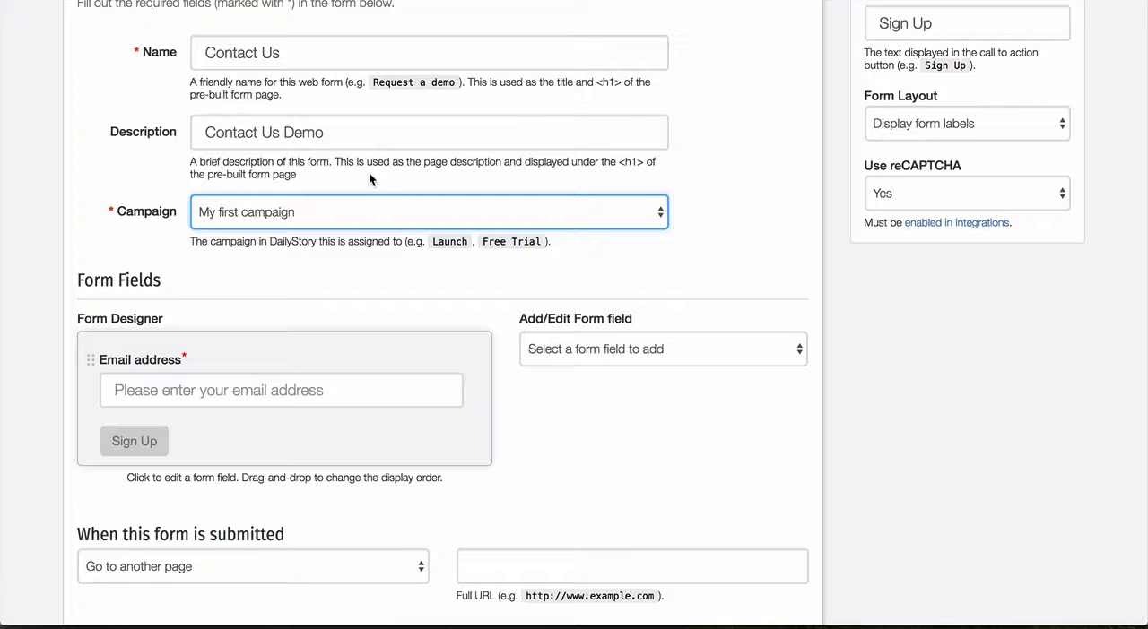
scroll(536, 355, down, 1)
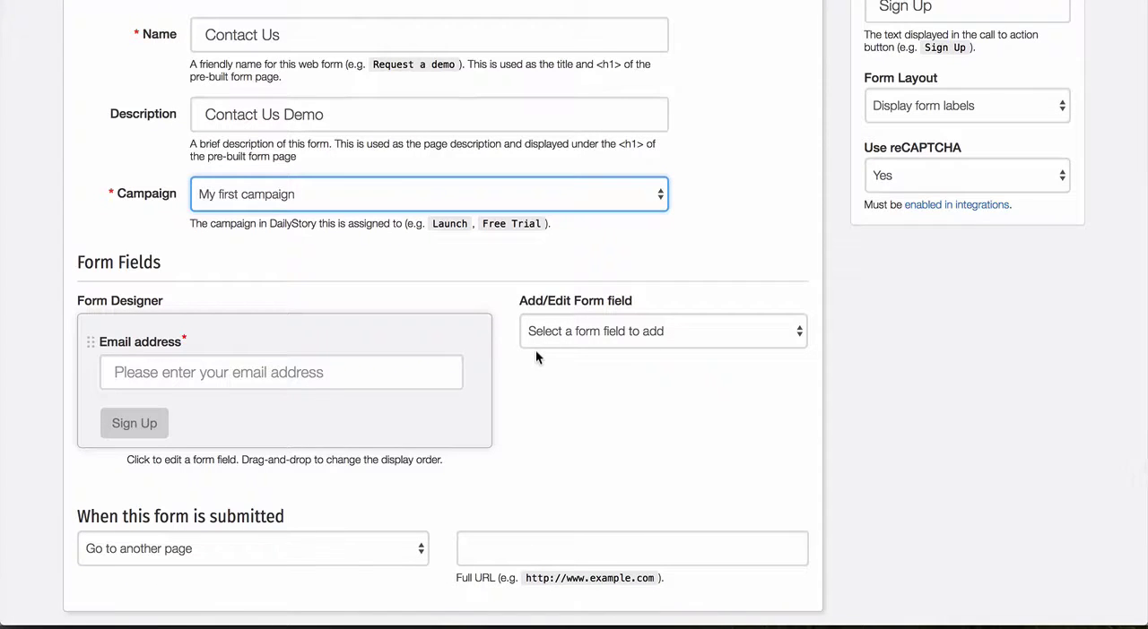
scroll(535, 357, down, 1)
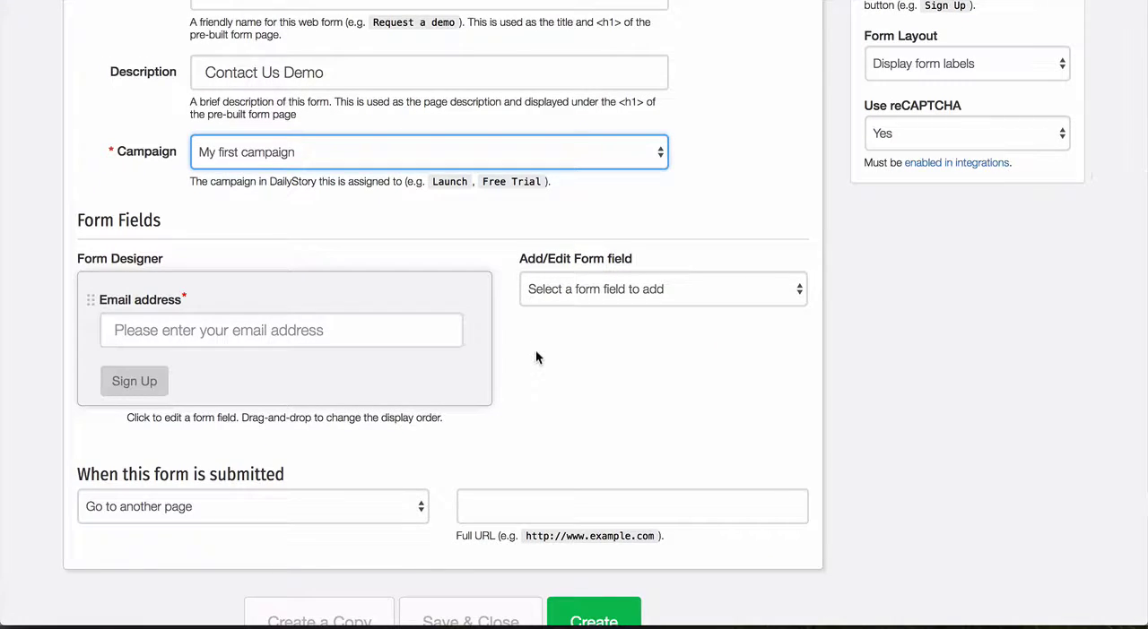
drag(302, 299, 423, 319)
click(625, 277)
click(620, 301)
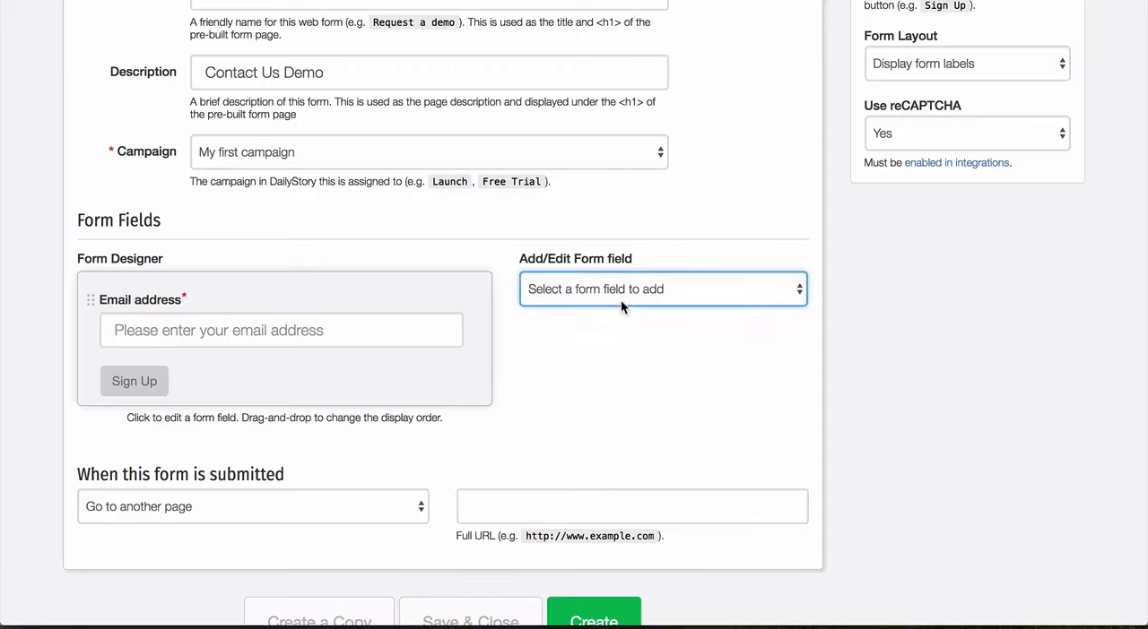
click(607, 341)
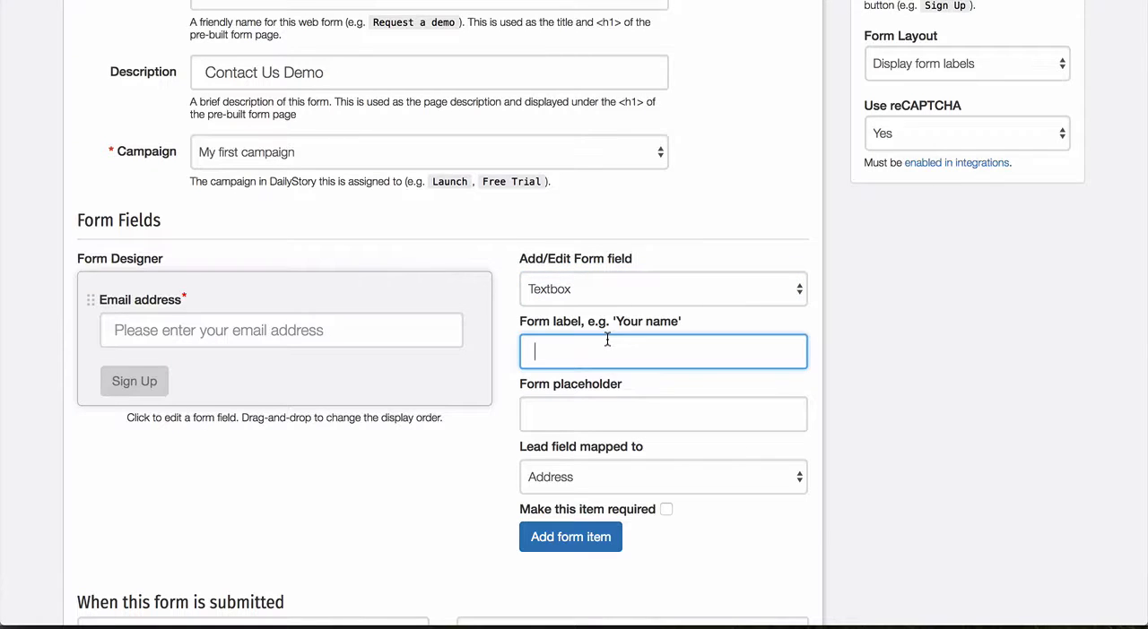
Step: Set the textbox's label to "Your name" and its placeholder to "Please enter your name"
text(Please enter your name)
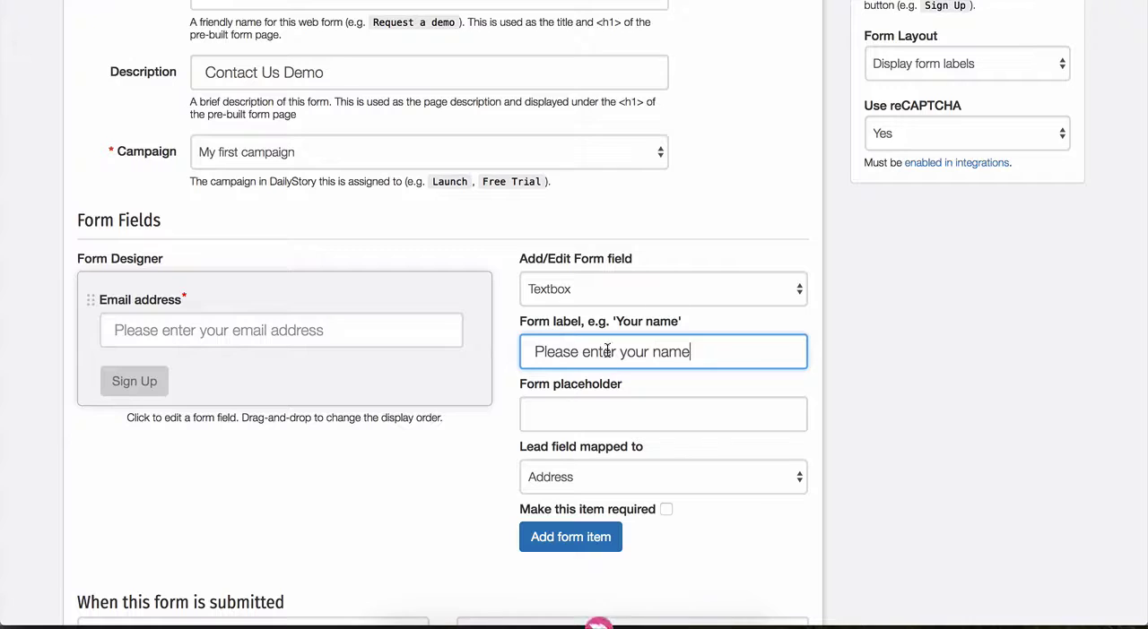
click(615, 412)
click(699, 350)
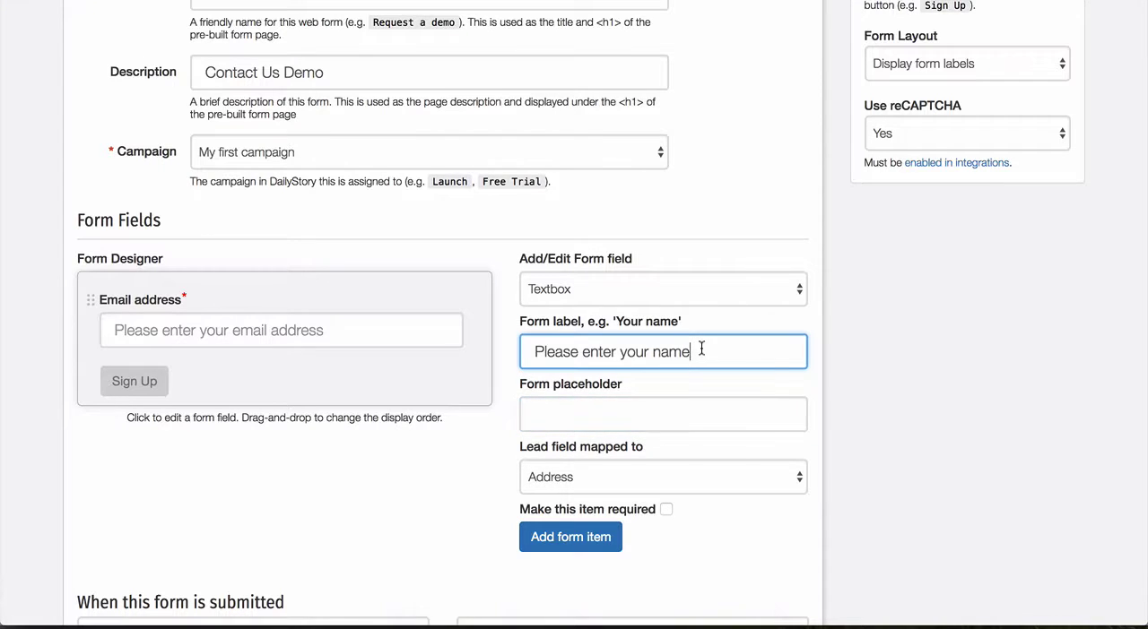
triple_click(699, 350)
key(ctrl+c)
key(BackSpace)
click(623, 408)
key(ctrl+v)
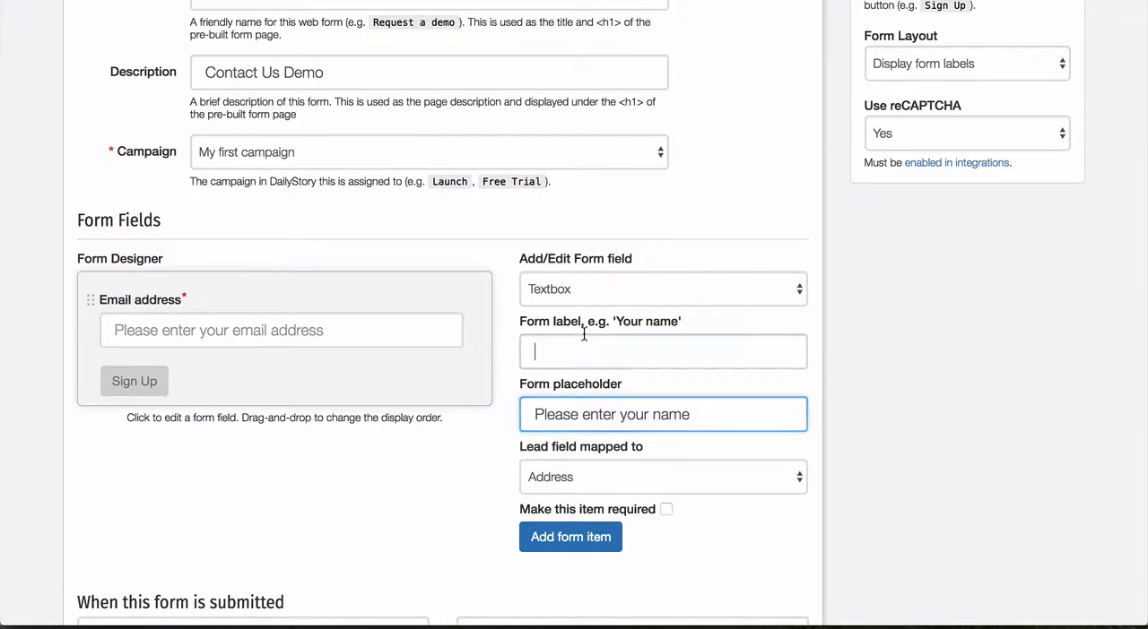
click(589, 339)
text(Your name)
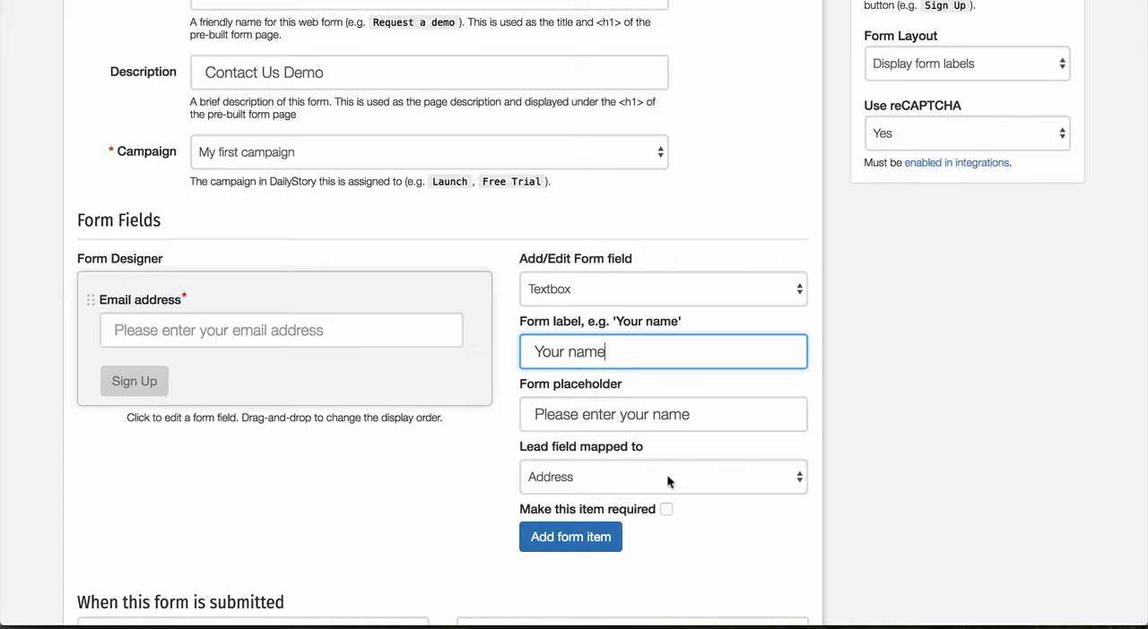
Step: Add the name textbox mapped to the Full name lead field and move it above Email address
click(654, 467)
scroll(668, 477, down, 3)
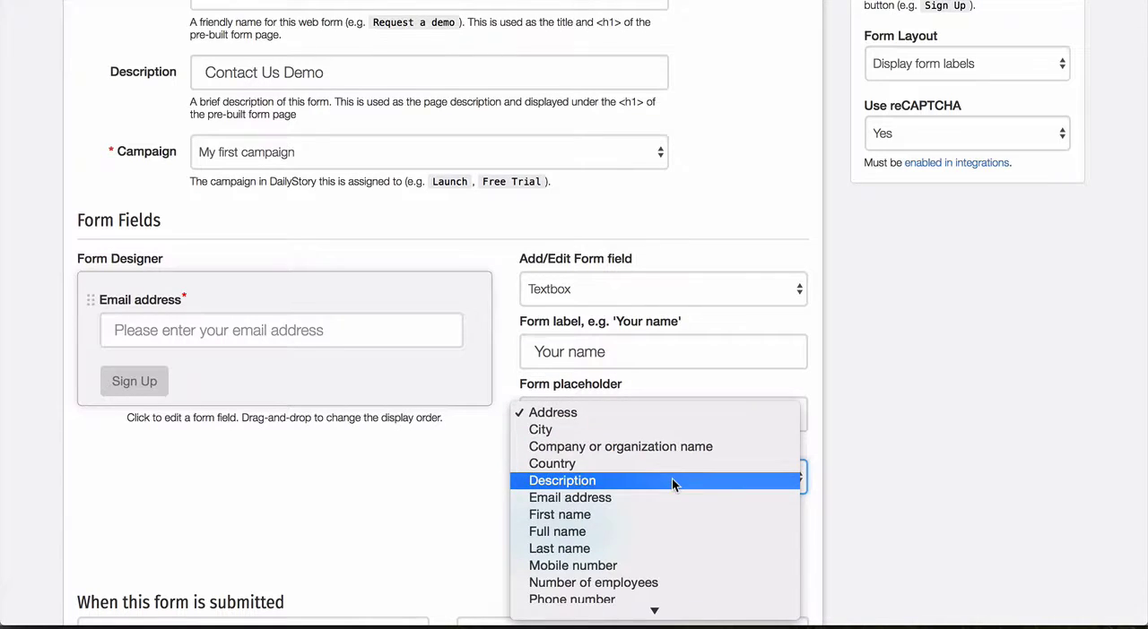
click(648, 532)
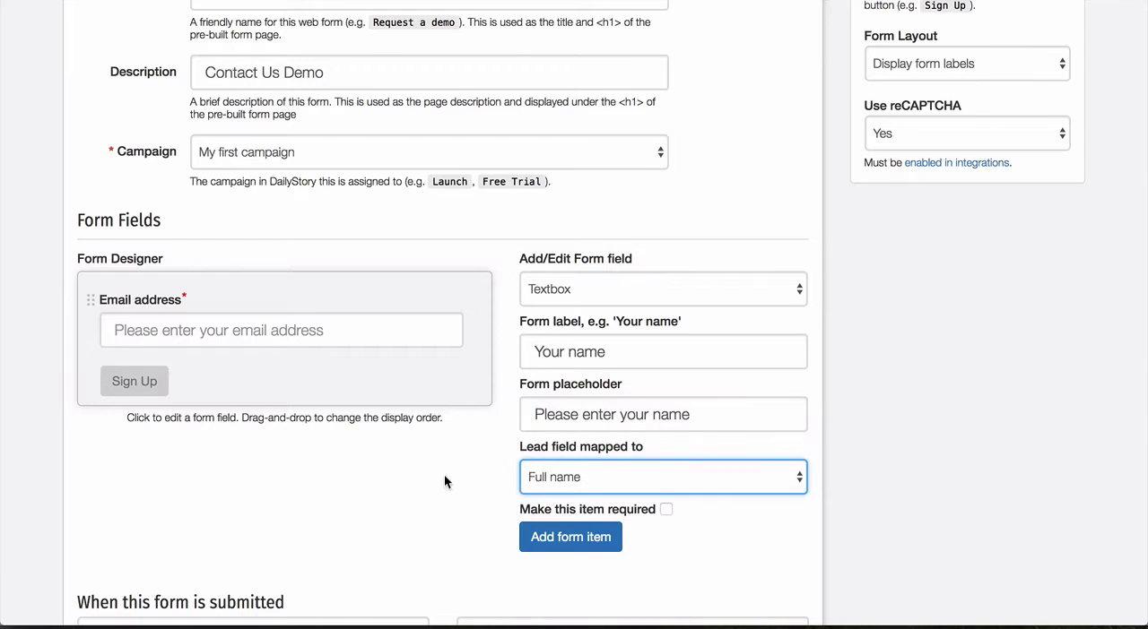
scroll(444, 474, down, 2)
click(551, 481)
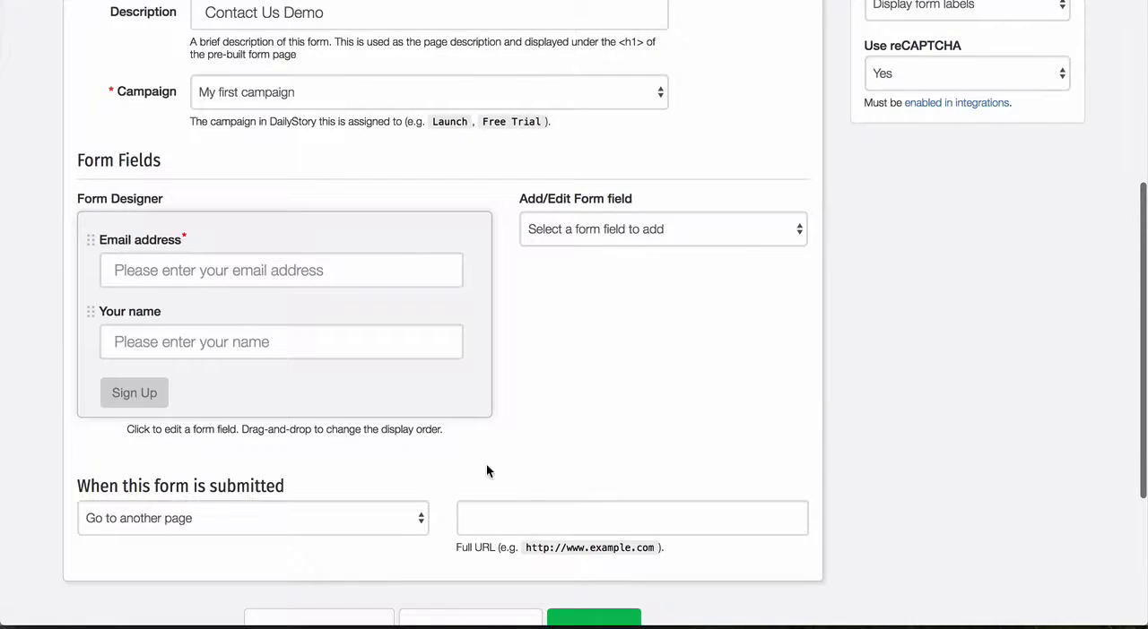
drag(91, 313, 87, 254)
Step: Add a Textarea field labelled "What can we help you with?" mapped to the Description lead field
click(724, 226)
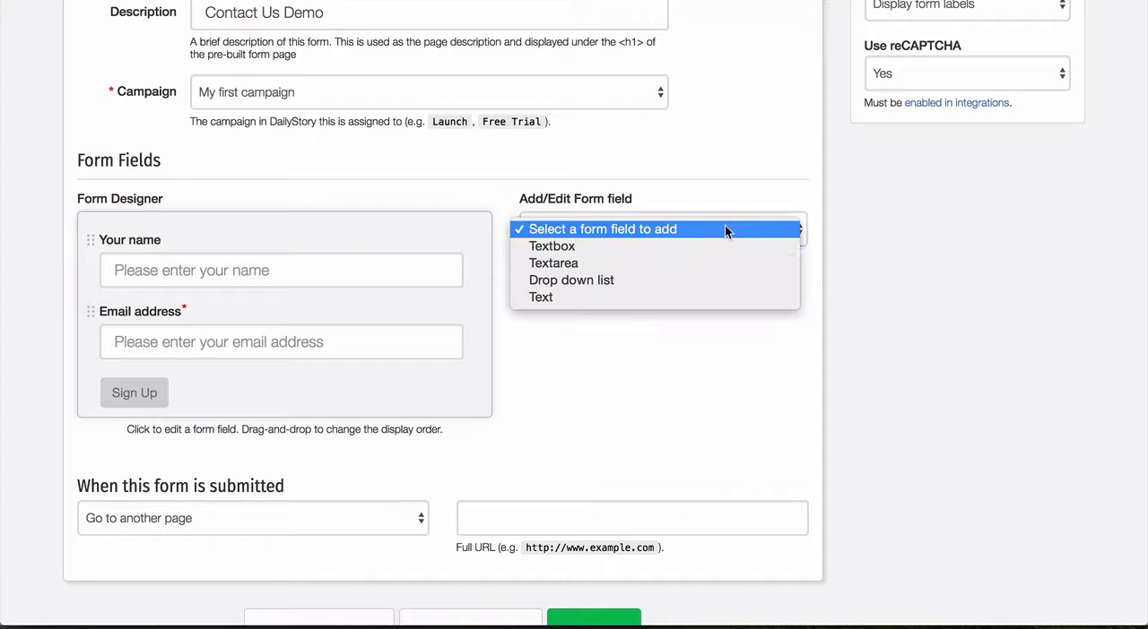
click(688, 262)
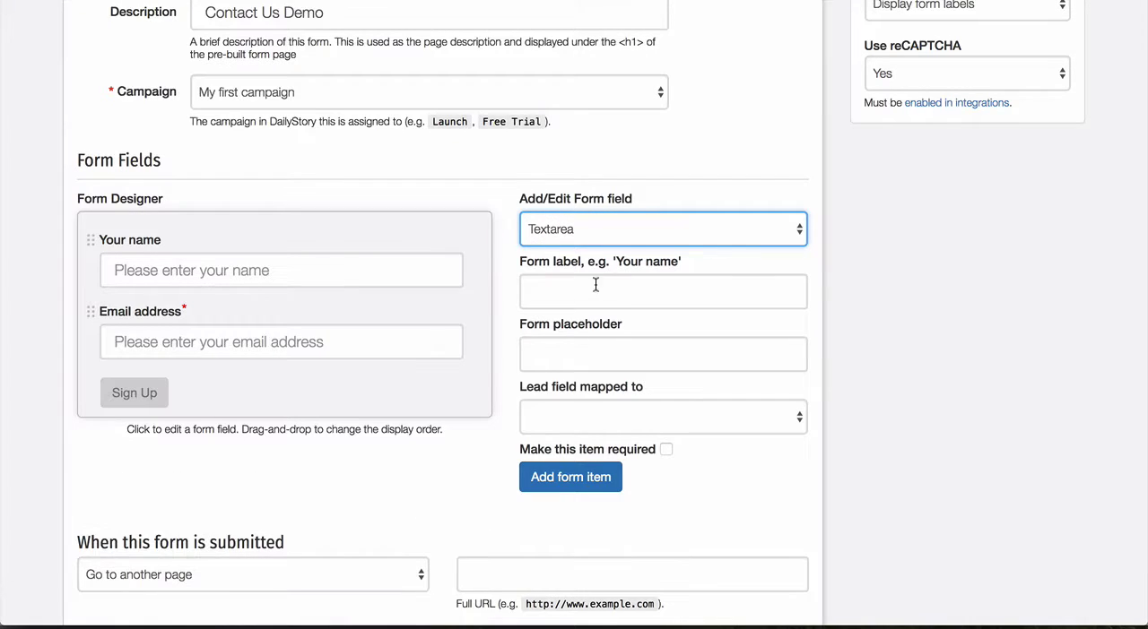
click(593, 291)
text(What can )
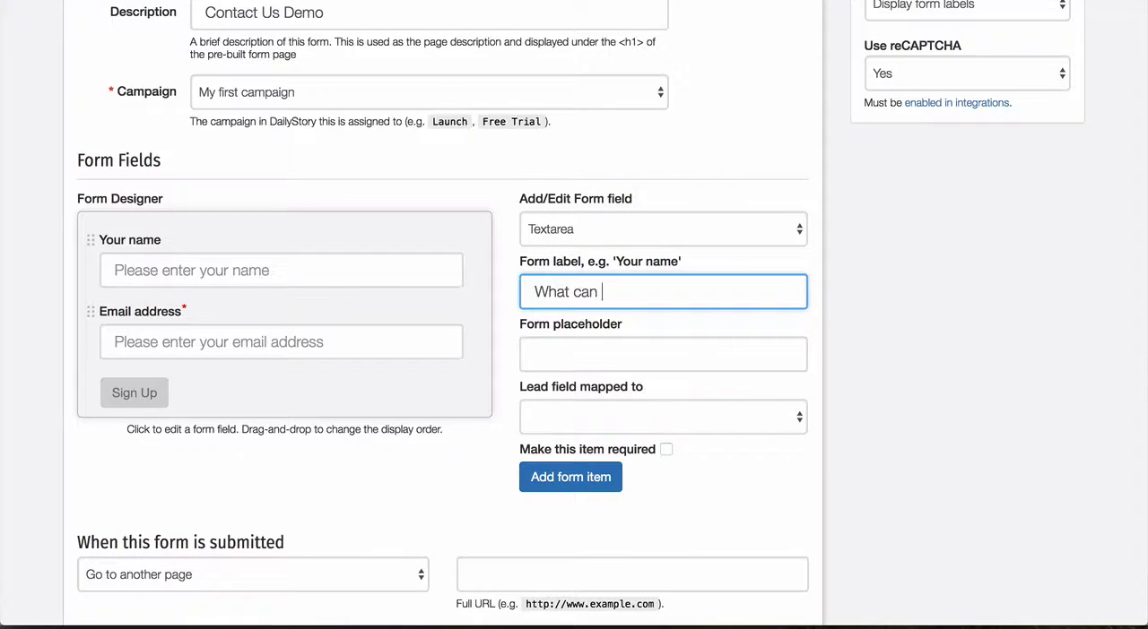
text(we help you with?)
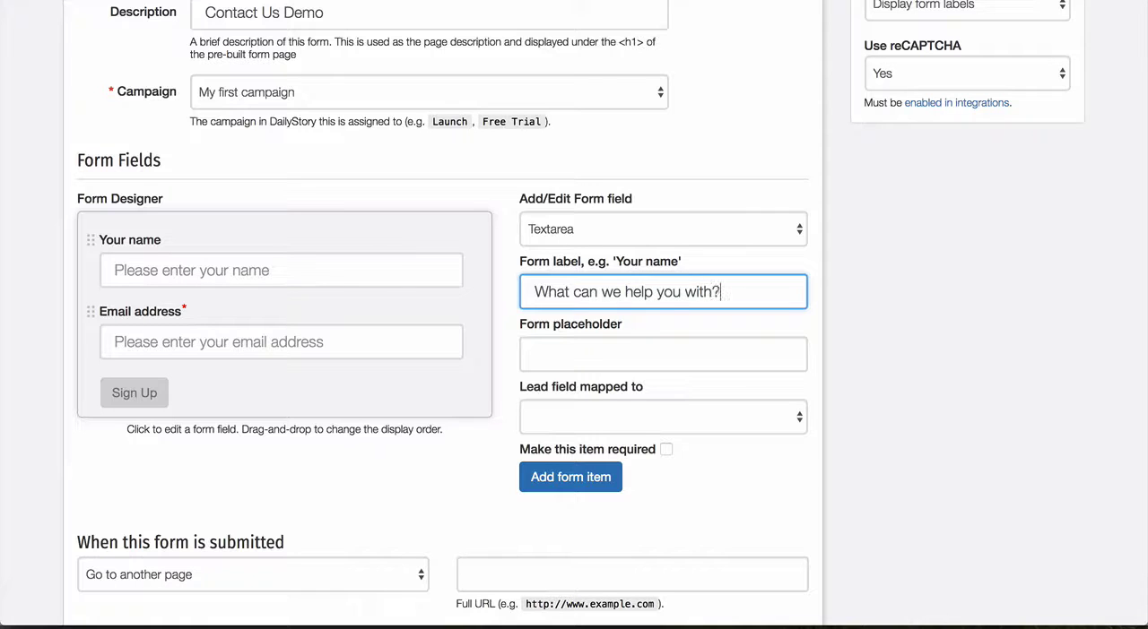
click(627, 410)
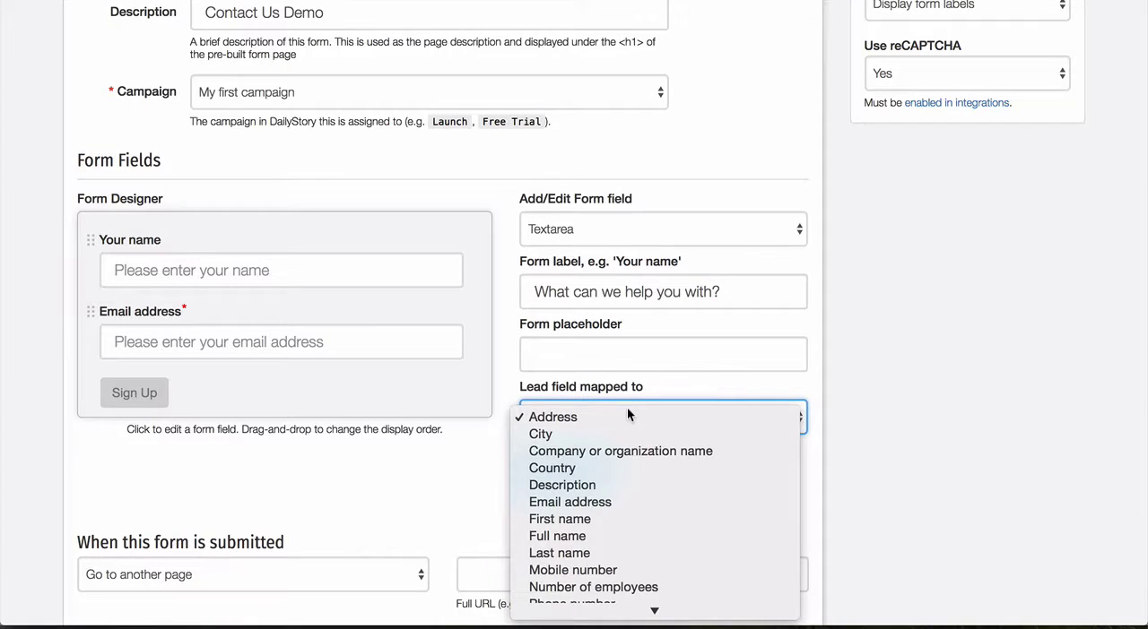
click(609, 485)
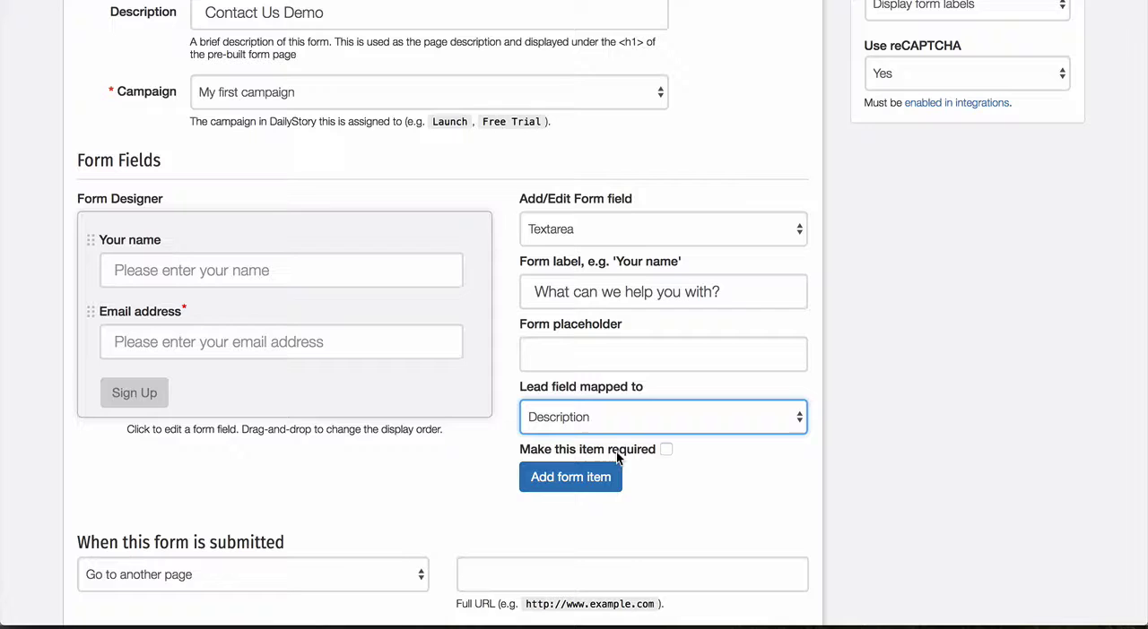
click(576, 489)
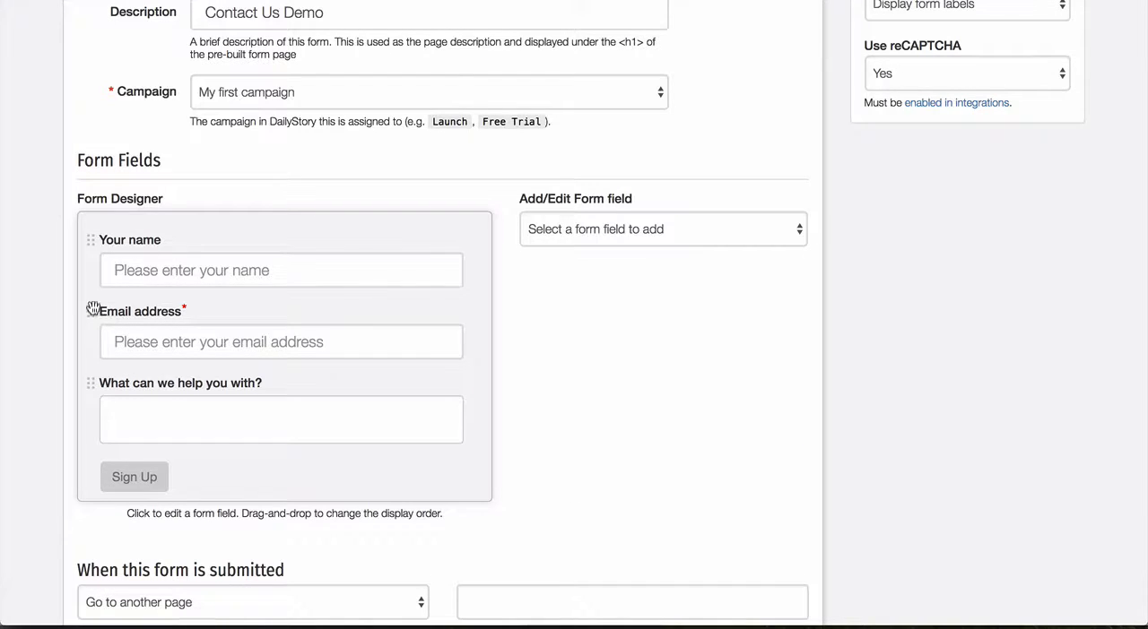
drag(91, 309, 93, 335)
scroll(659, 313, up, 1)
scroll(660, 308, down, 1)
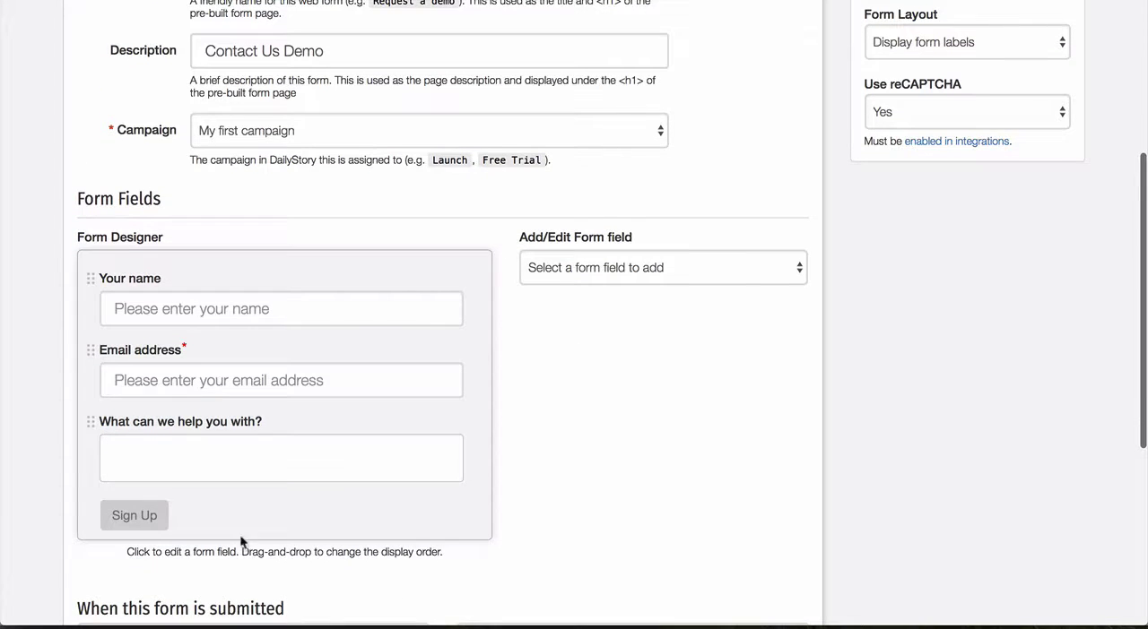
Step: Set the form's call to action text to "Contact Me!"
scroll(163, 513, up, 5)
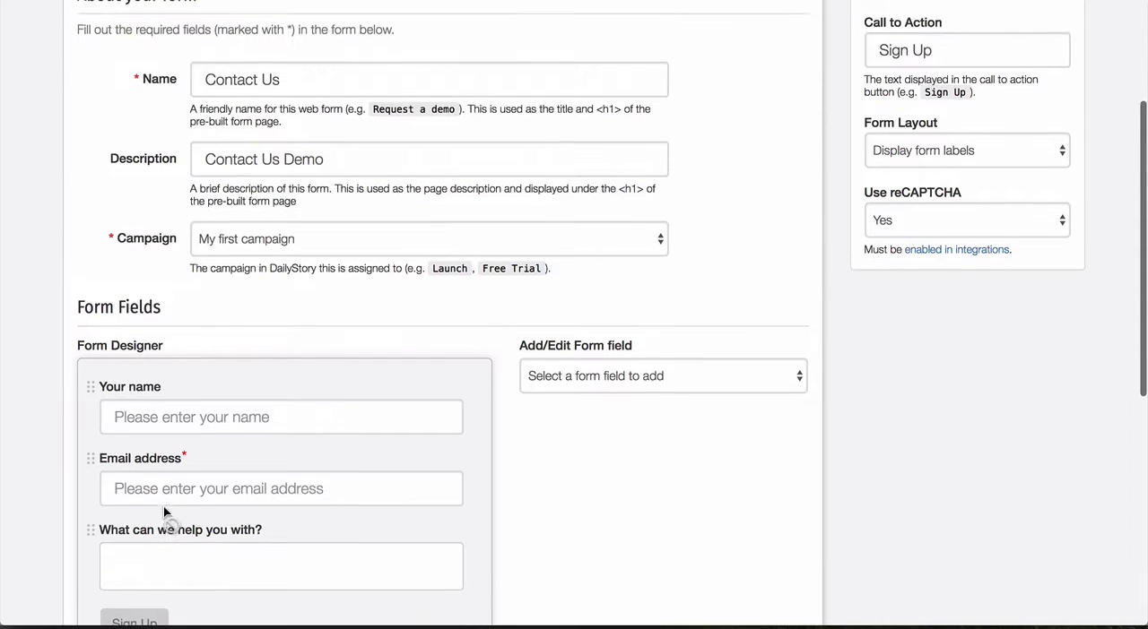
click(965, 231)
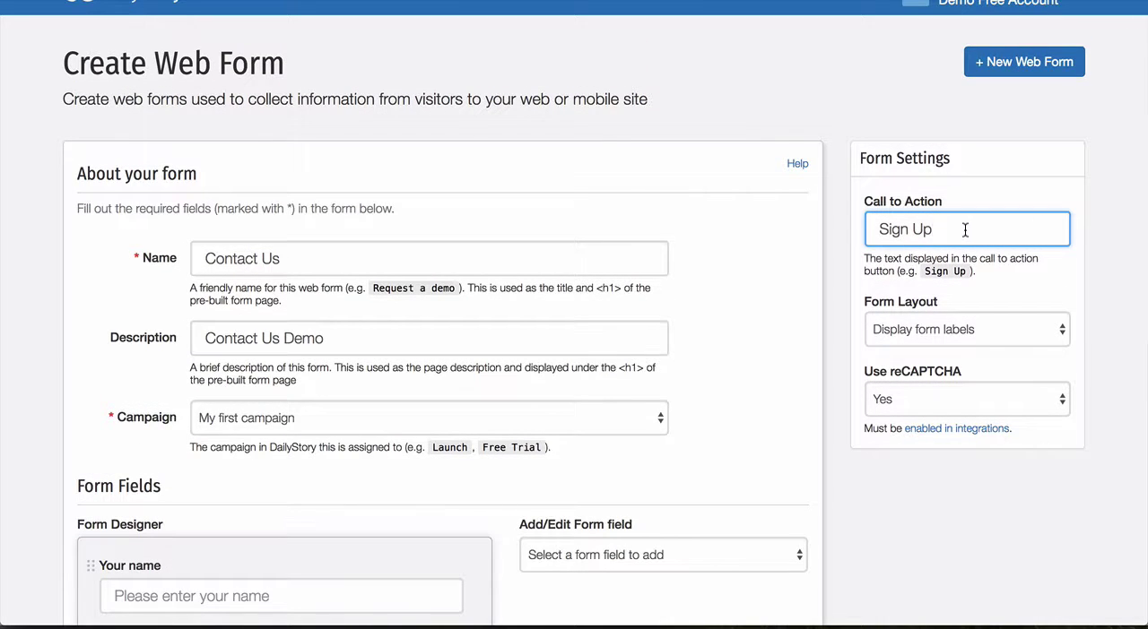
triple_click(965, 231)
text(Yo)
key(BackSpace)
key(BackSpace)
text(Contact Me!)
Step: Set the form's submission action to Display a message instead of going to another page
scroll(831, 241, down, 3)
scroll(831, 242, down, 5)
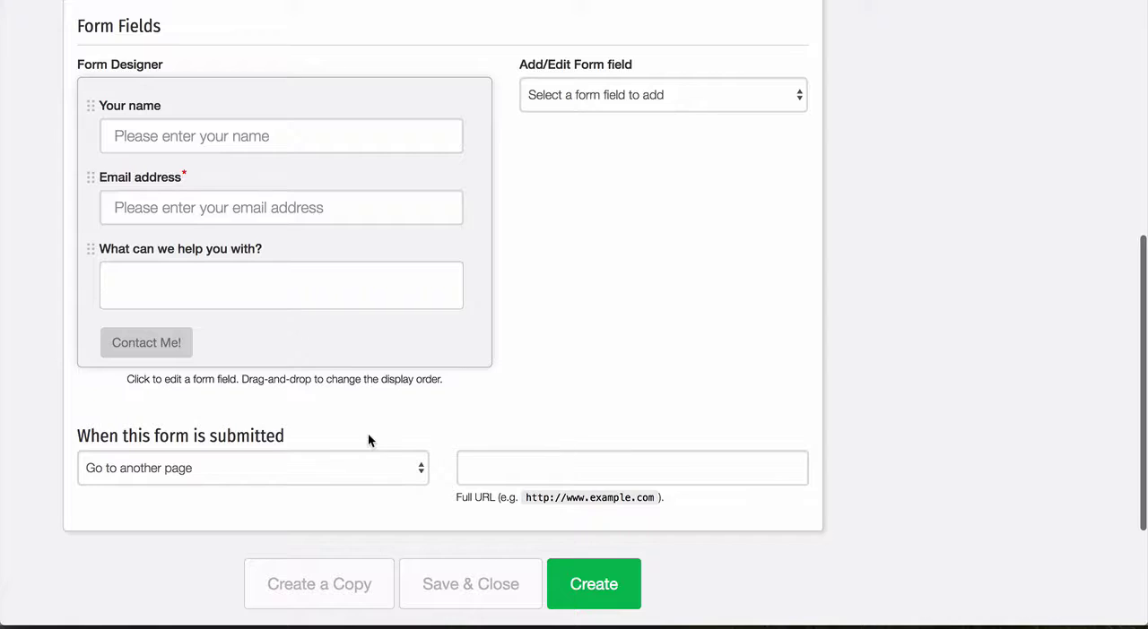
click(506, 465)
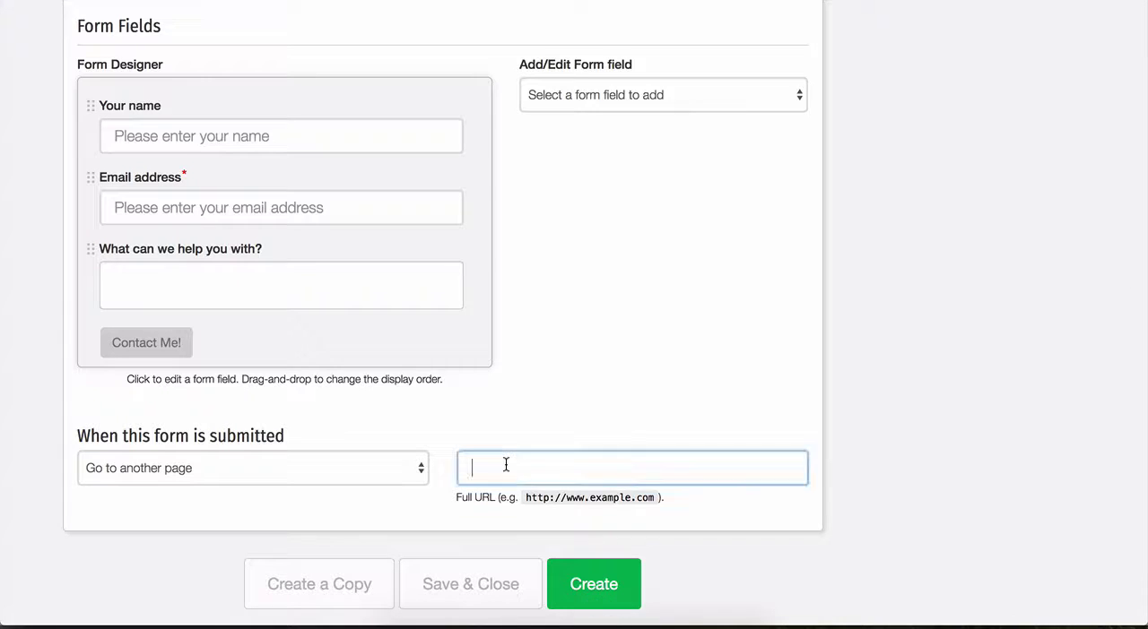
click(412, 472)
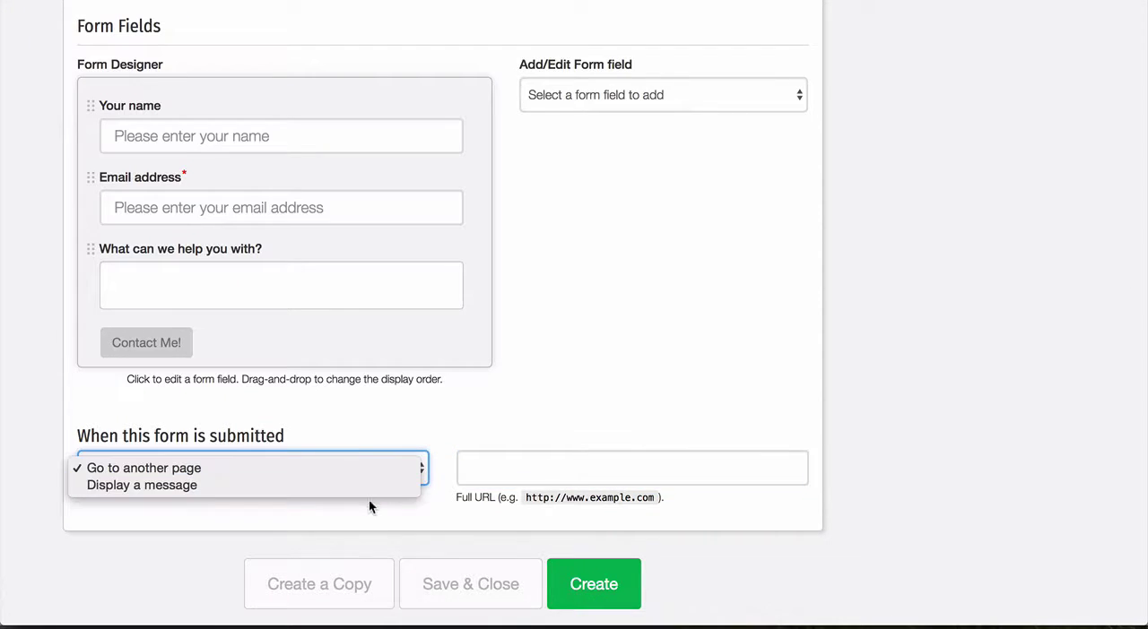
click(369, 487)
Step: Enter "Thank you for contacting us - someone will follow up soon!" as the message displayed after submission
scroll(436, 401, down, 3)
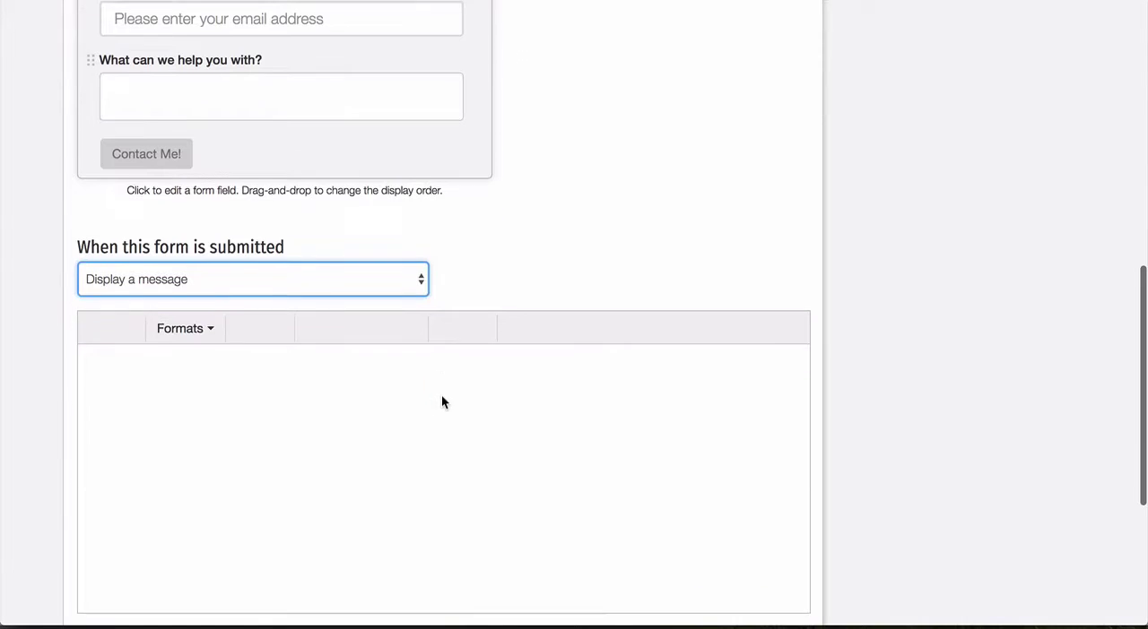
click(282, 395)
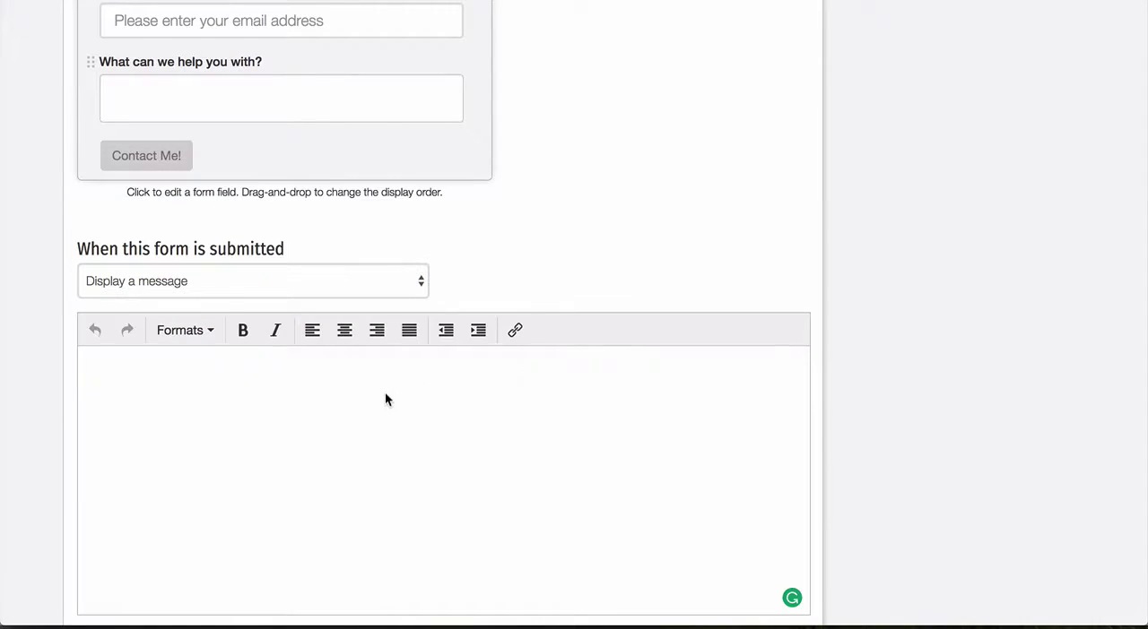
text(Thank you for)
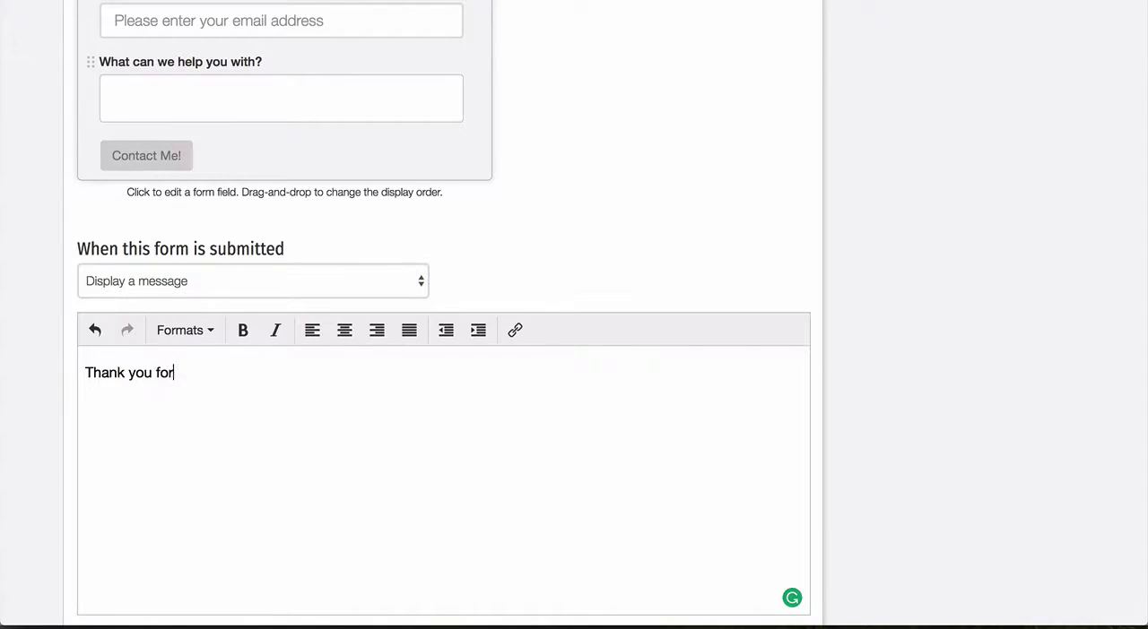
text( contacting us - )
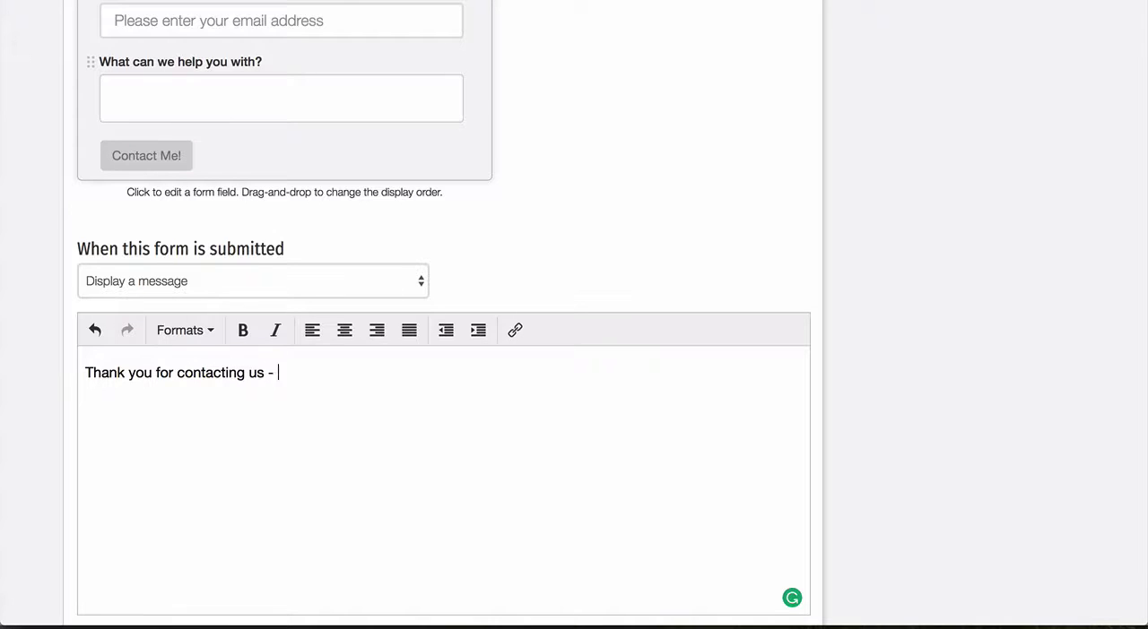
text(someone will follow up s)
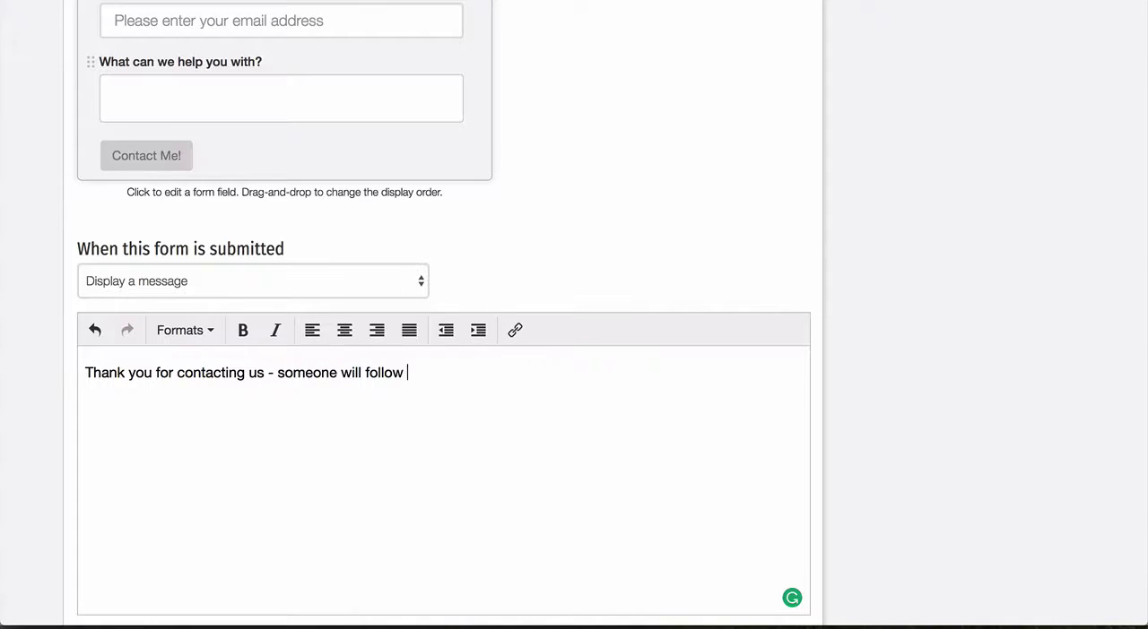
text(oon!)
Step: Create the Contact Us web form and open the preview of its pre-built landing page
scroll(739, 198, down, 3)
click(608, 414)
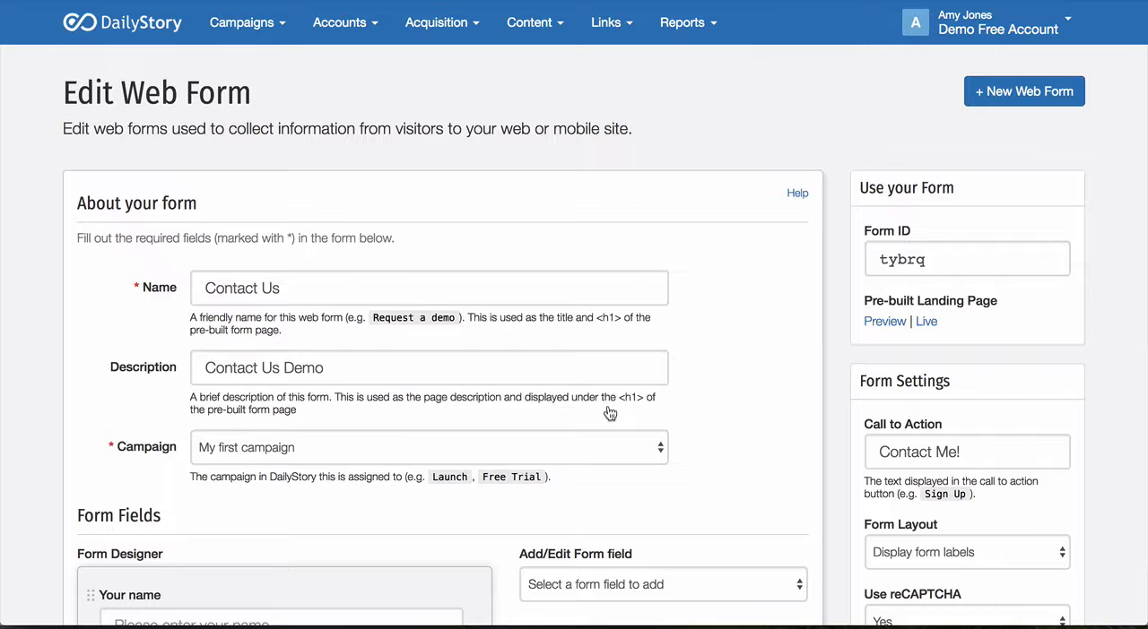
click(879, 324)
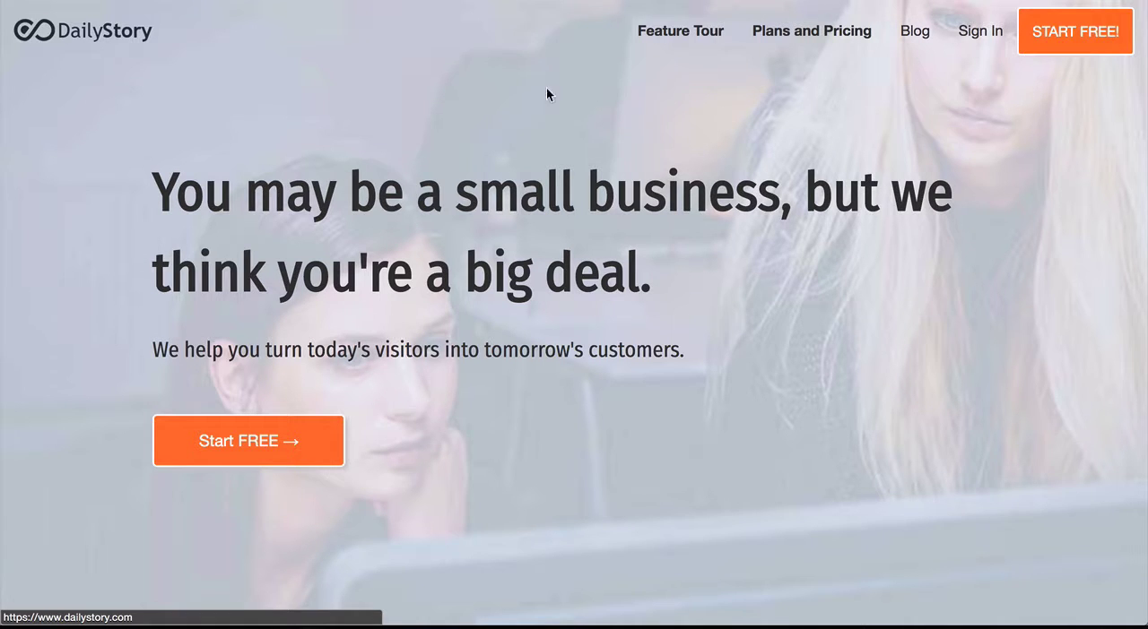
Step: Open the Contact Us page from the DailyStory website's footer and examine its embedded form
scroll(546, 88, down, 20)
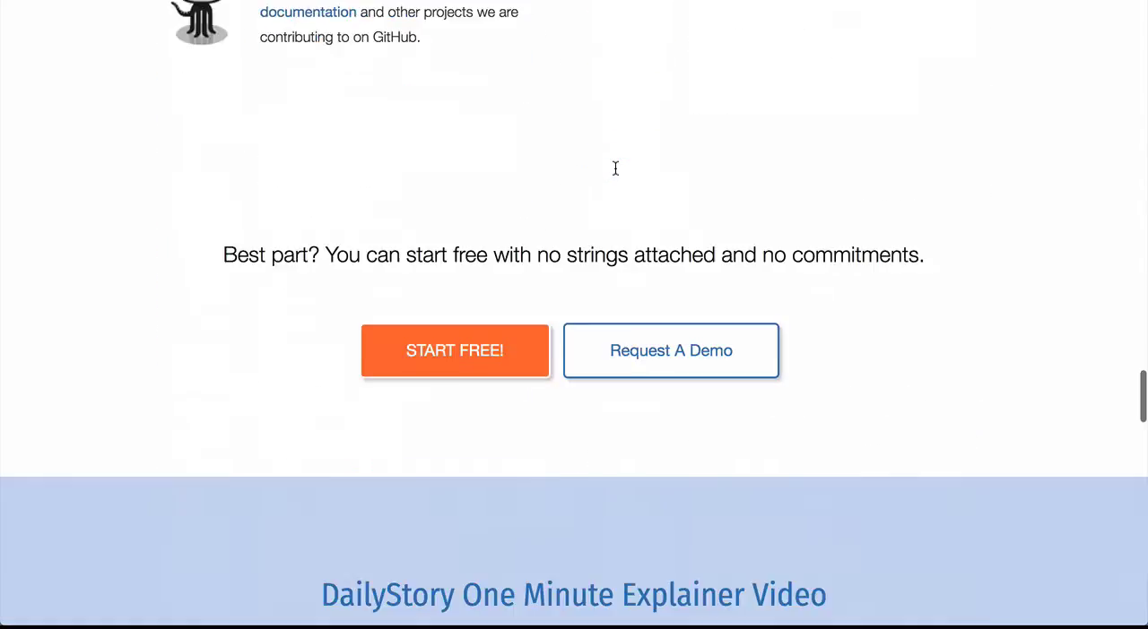
scroll(615, 169, down, 20)
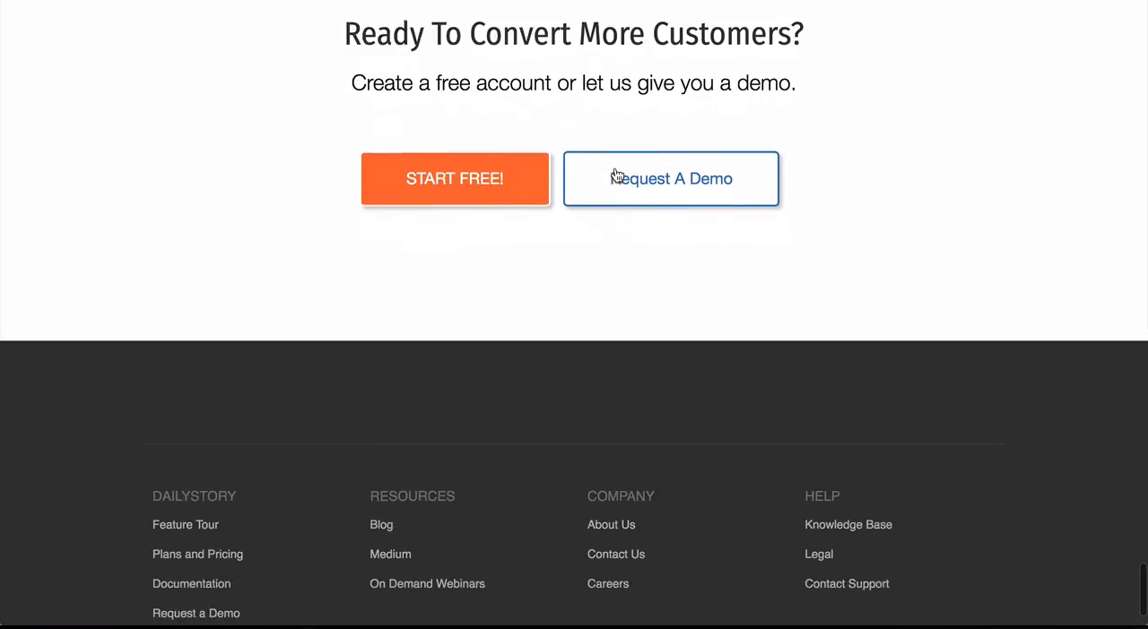
scroll(616, 175, down, 2)
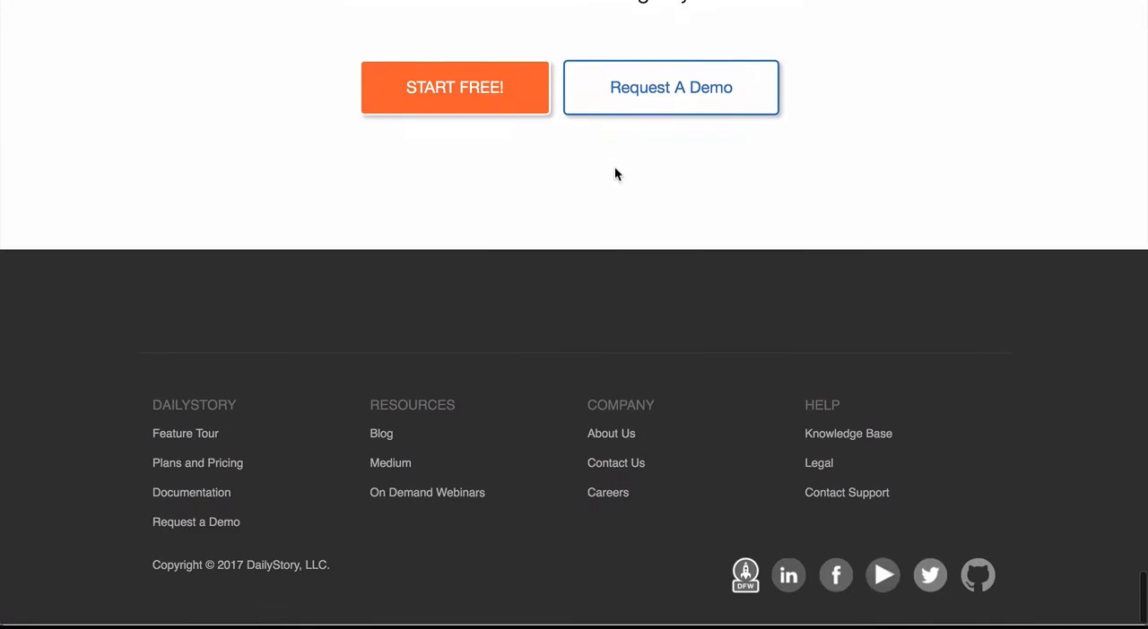
click(617, 465)
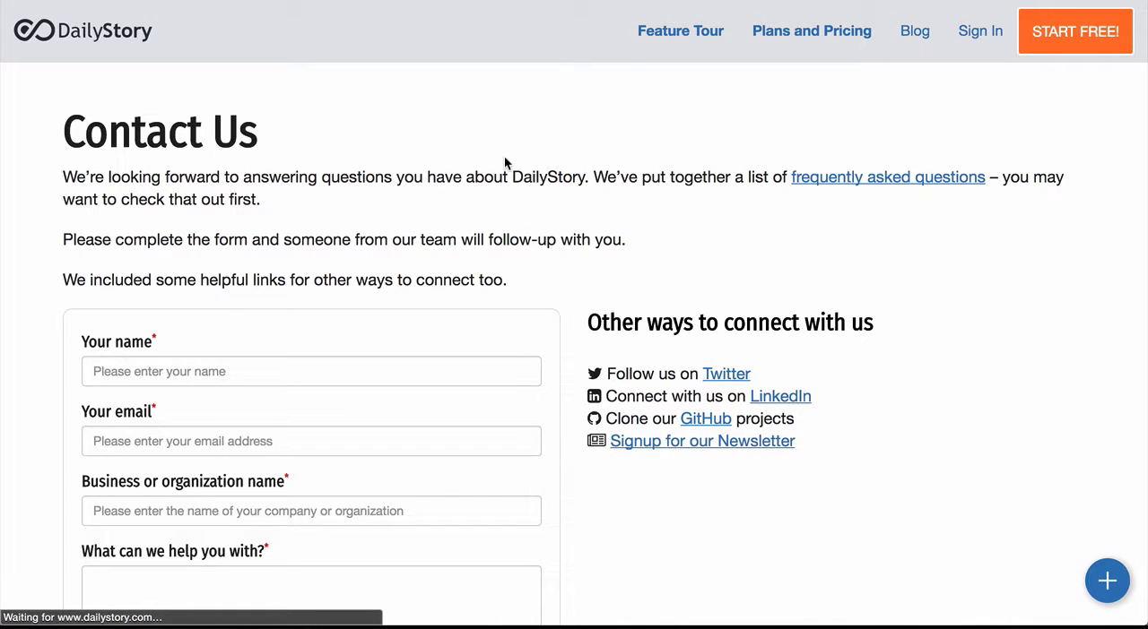
scroll(505, 163, down, 3)
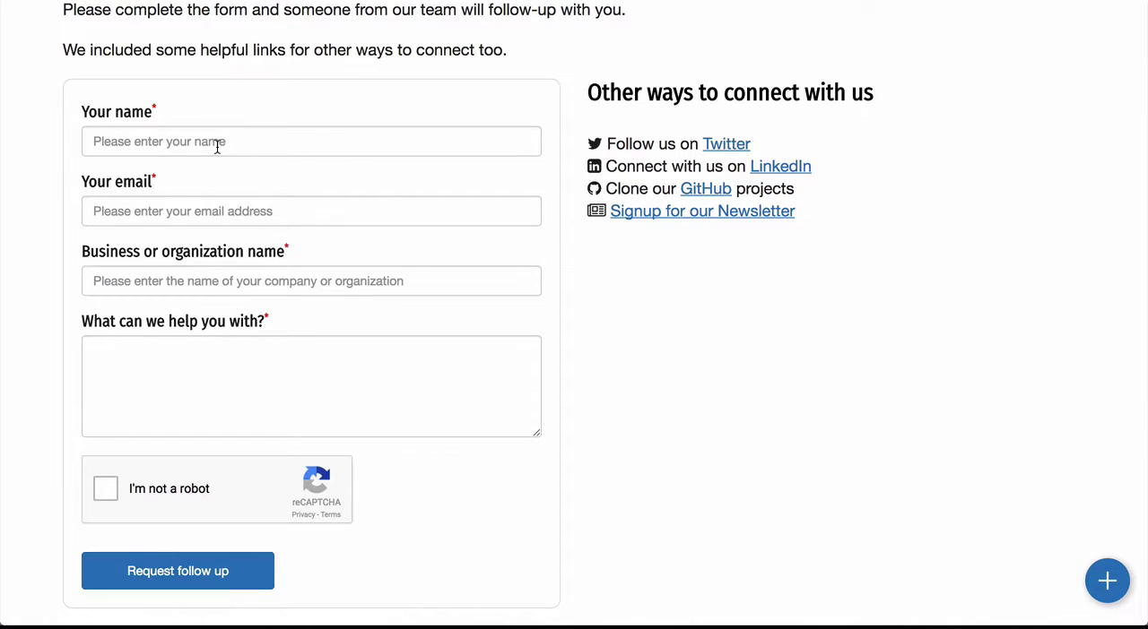
scroll(216, 147, up, 2)
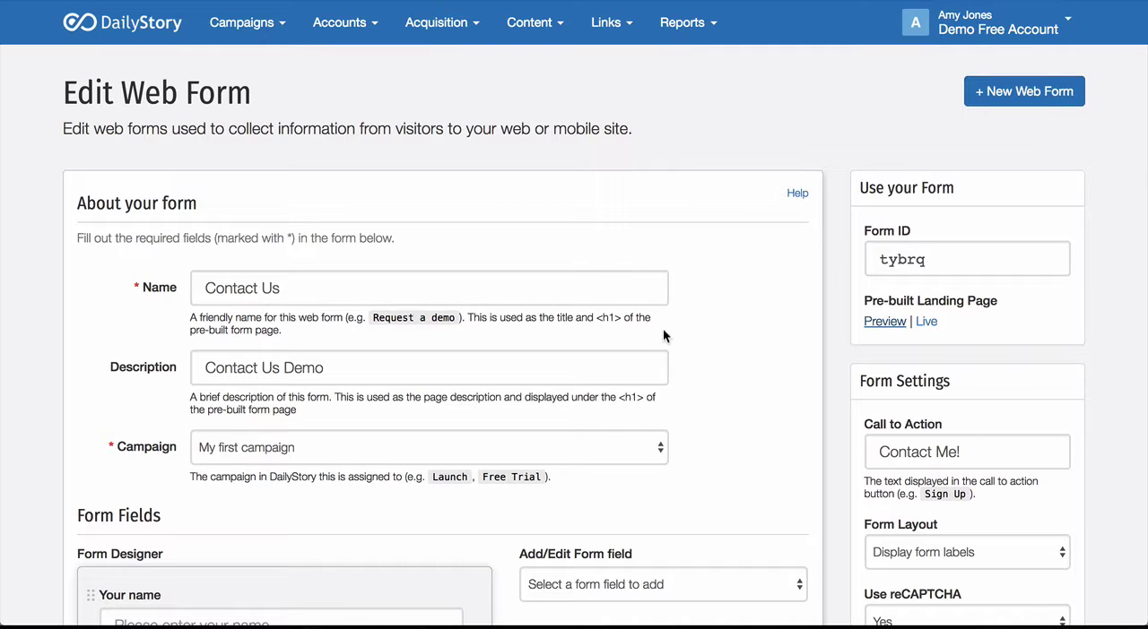
Step: Open the list of all web forms in the DailyStory account
click(440, 22)
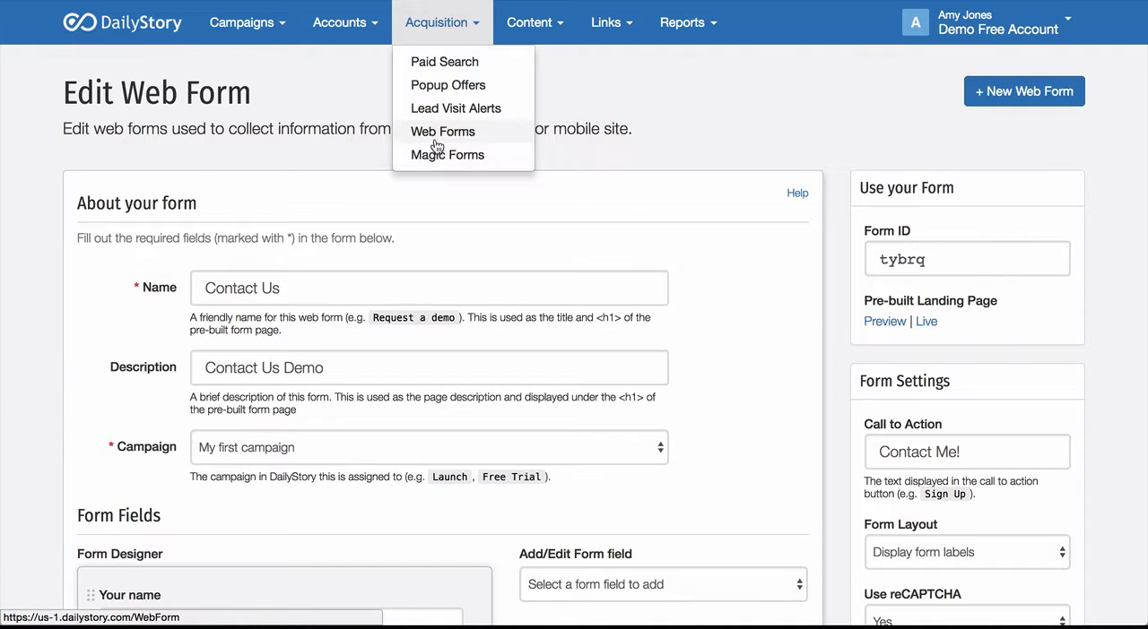
click(435, 134)
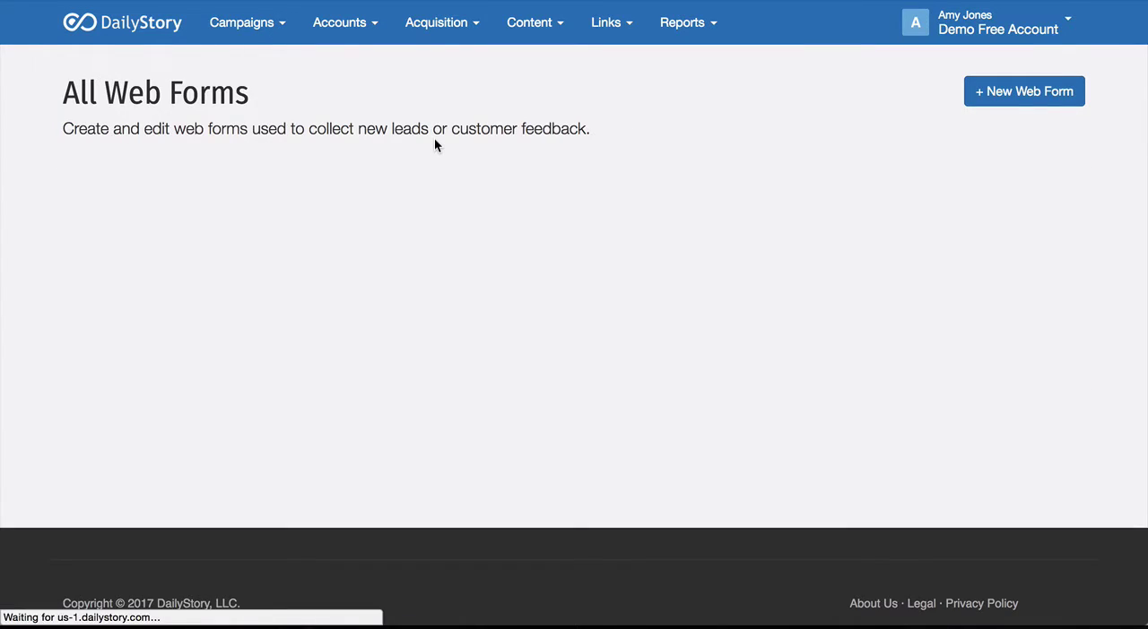